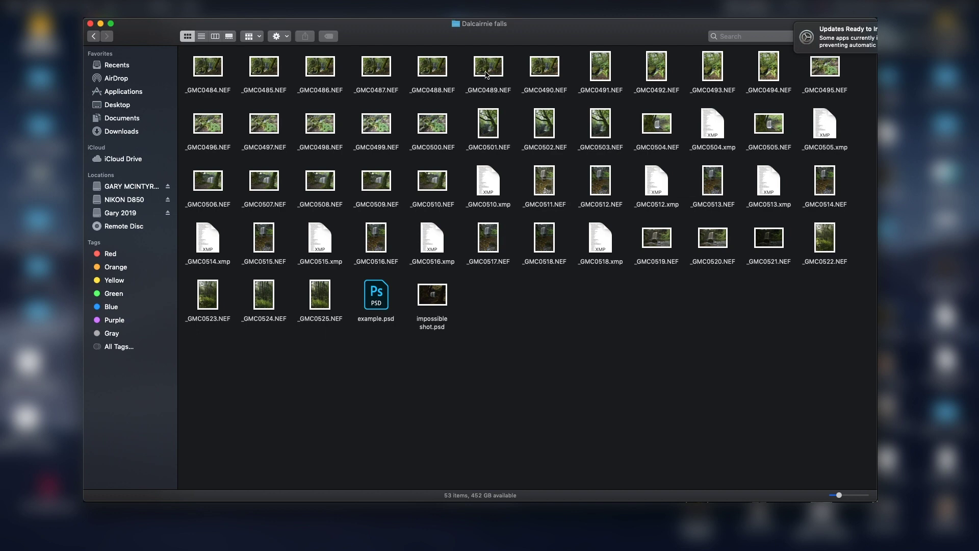
Open the six raw files _GMC0485.NEF through _GMC0490.NEF together from the Dalcairnie falls folder in Camera Raw
click(265, 71)
shift+click(324, 73)
shift+click(380, 70)
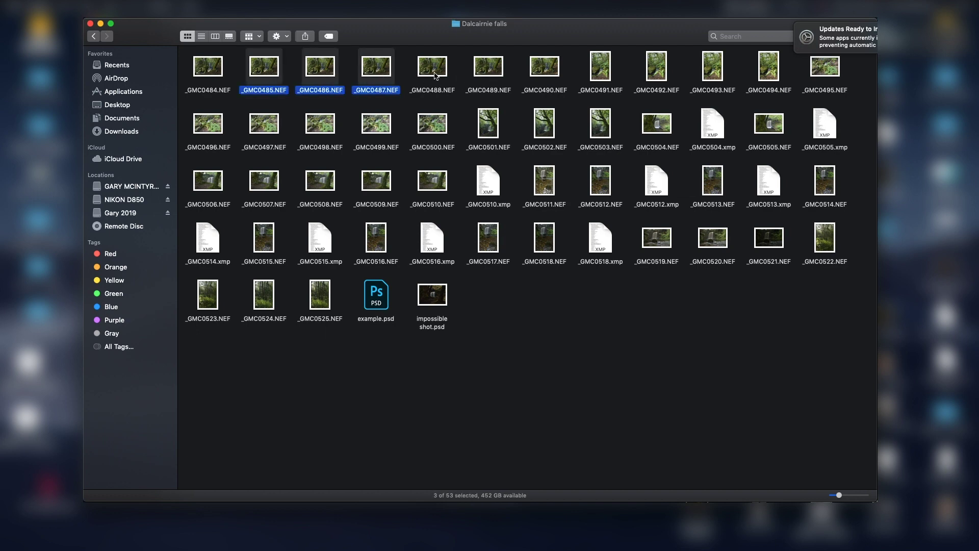
shift+click(436, 71)
shift+click(545, 70)
double_click(545, 70)
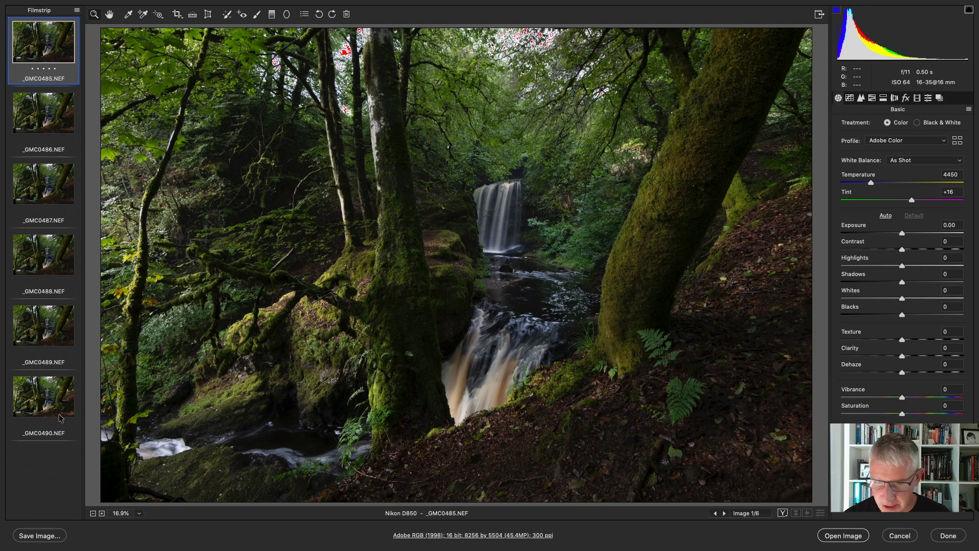
Examine the ferns and woodland floor up close in the last frame, _GMC0490.NEF
click(51, 398)
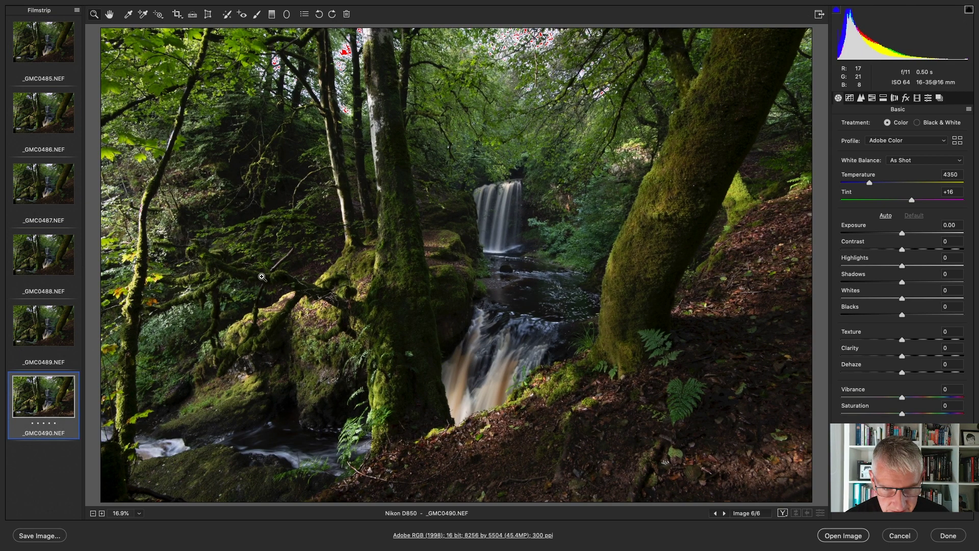
click(635, 361)
click(635, 361)
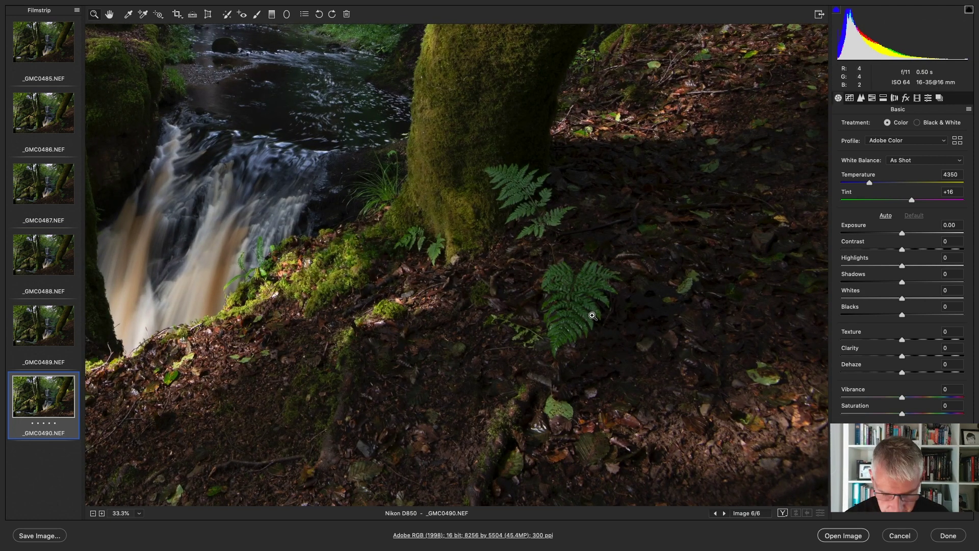
alt+click(565, 286)
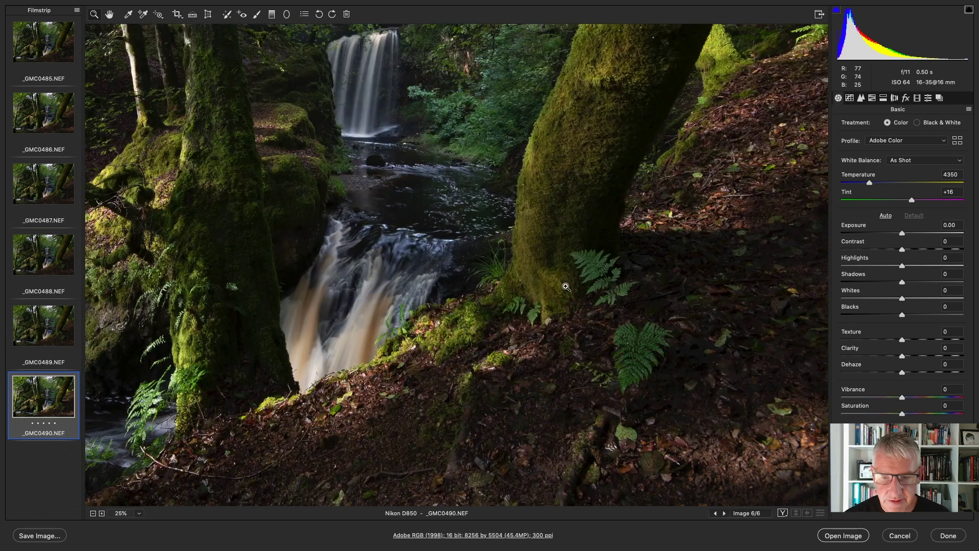
alt+click(562, 284)
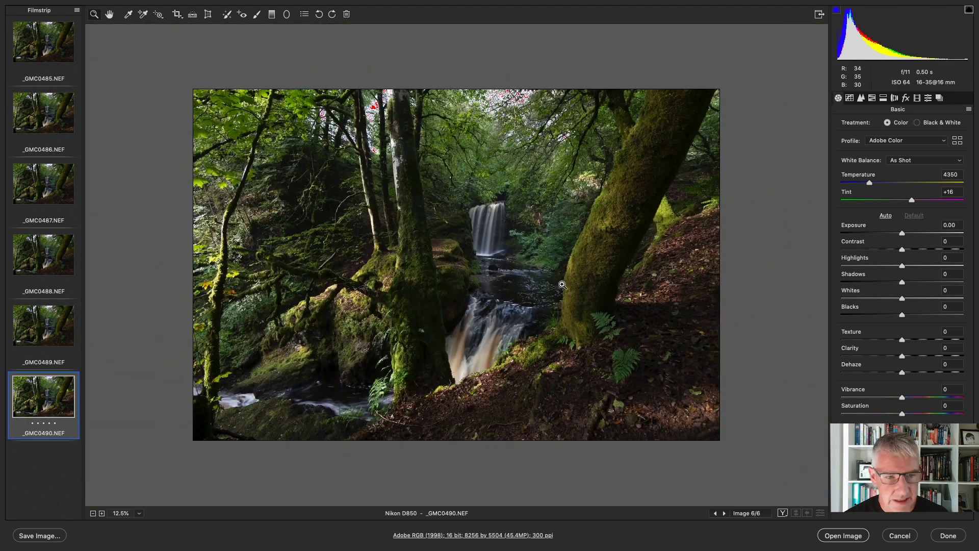
Select all six frames and set their Exposure to -0.35, Highlights to -19 and Shadows to +27
click(51, 62)
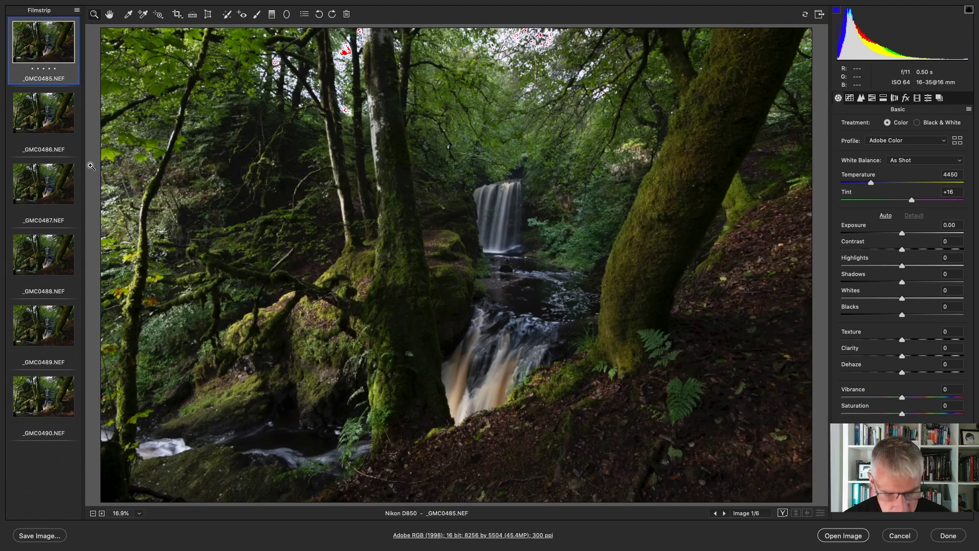
shift+click(59, 392)
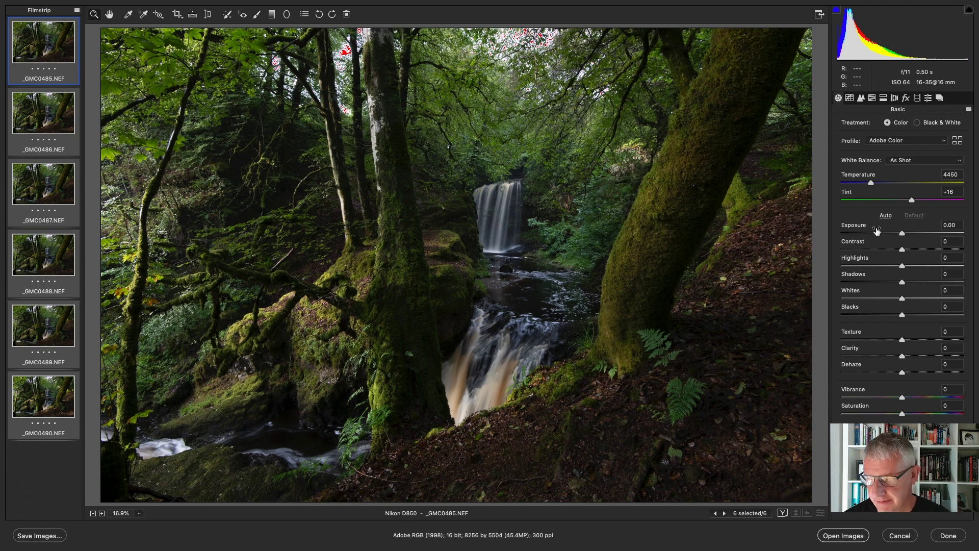
drag(903, 232, 899, 233)
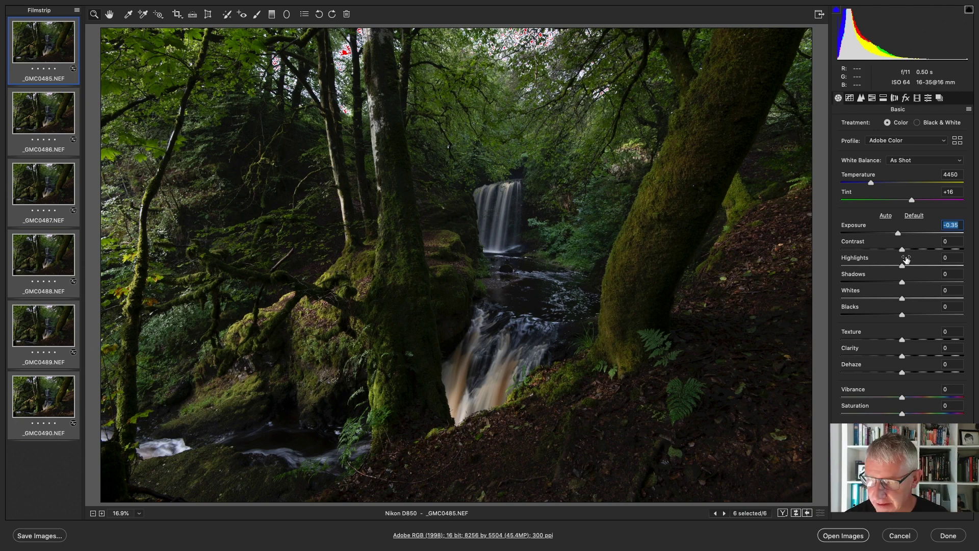
drag(903, 266, 891, 268)
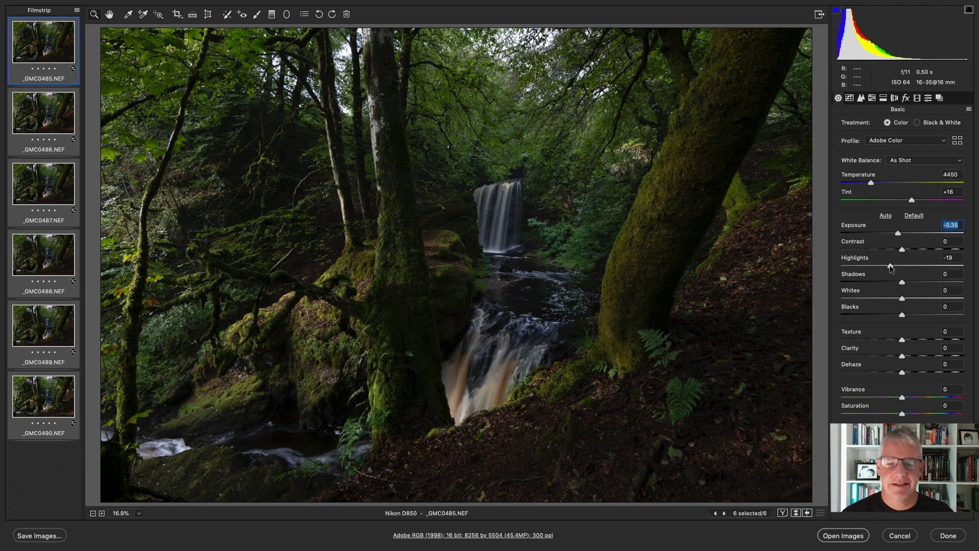
click(891, 267)
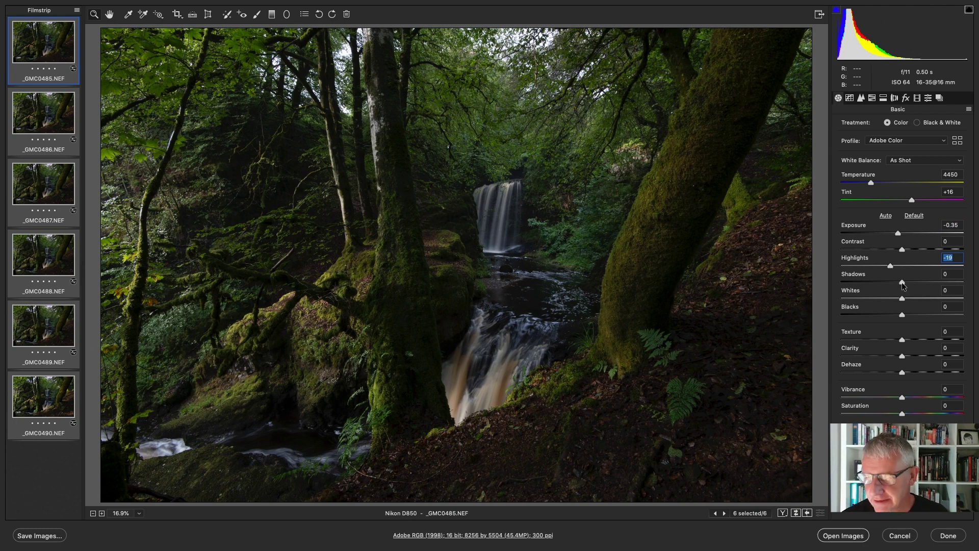
drag(903, 282, 919, 283)
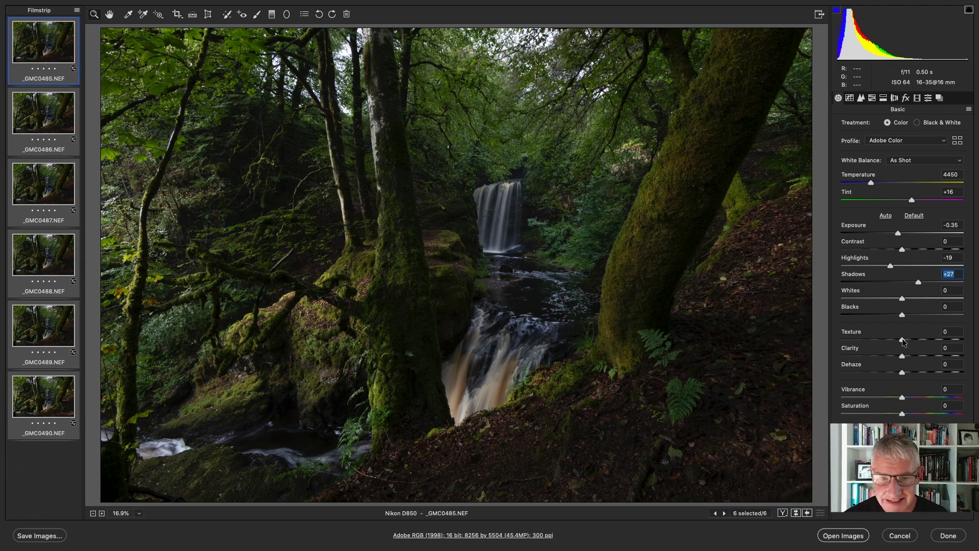
Set Texture to +8 and Clarity to +4 for all selected frames, and raise Dehaze slightly
drag(902, 339, 908, 337)
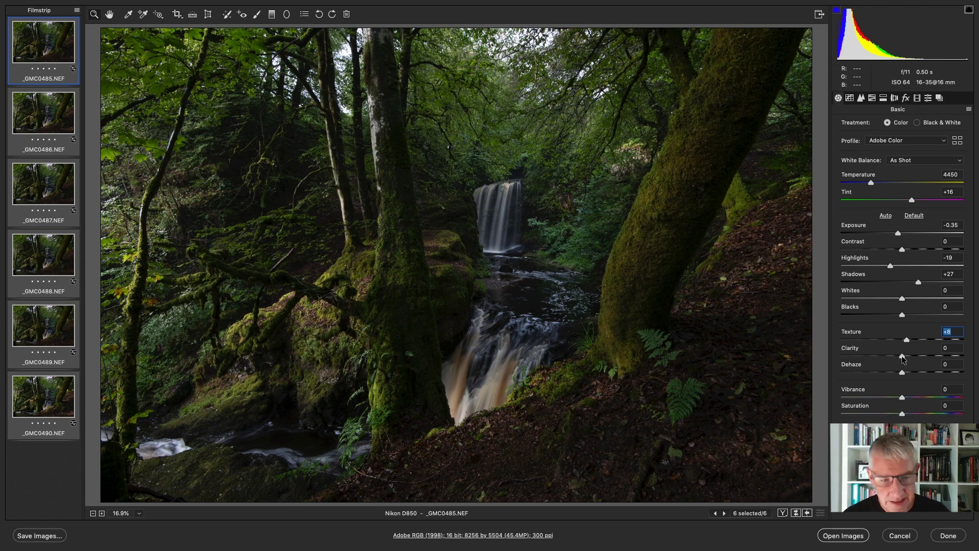
drag(903, 356, 904, 357)
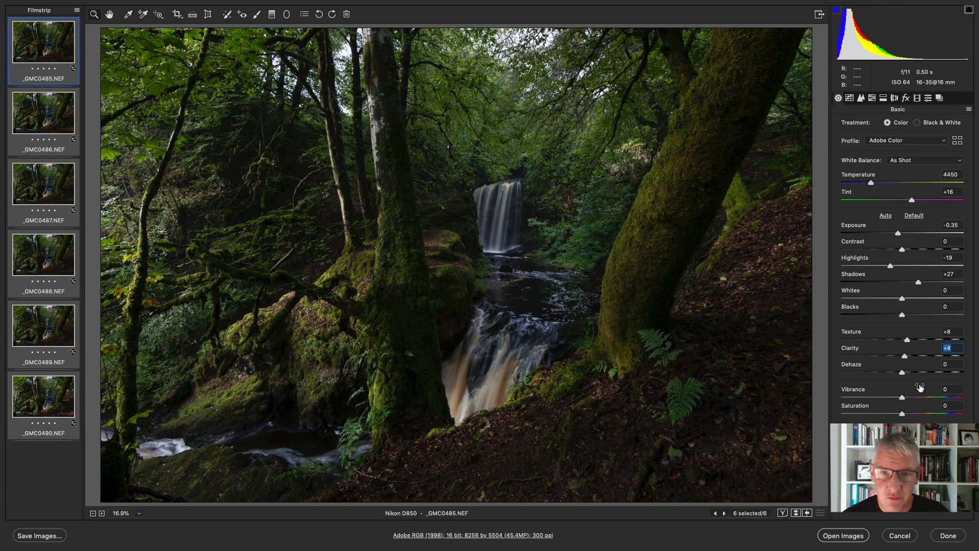
drag(902, 373, 909, 374)
Enable chromatic aberration removal and lens profile corrections for all selected frames
click(895, 98)
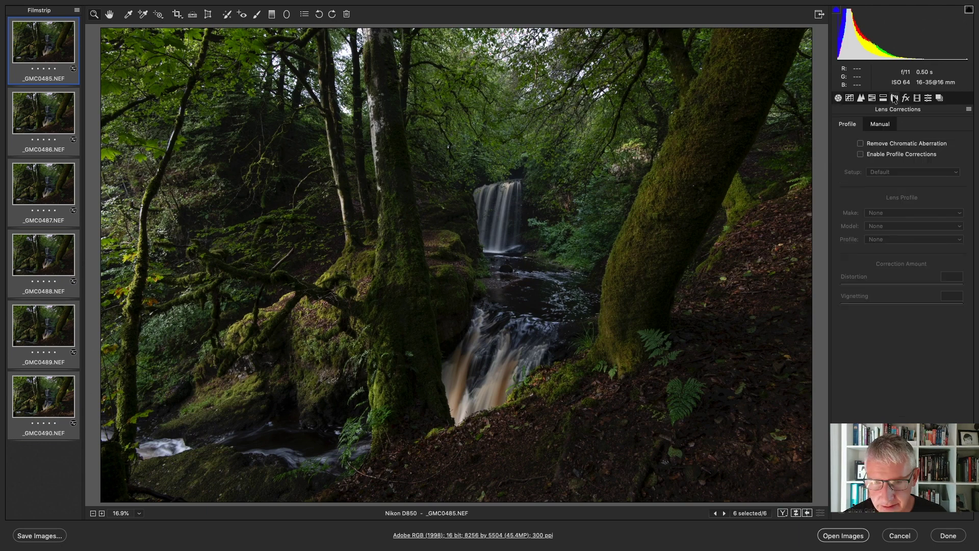
click(861, 144)
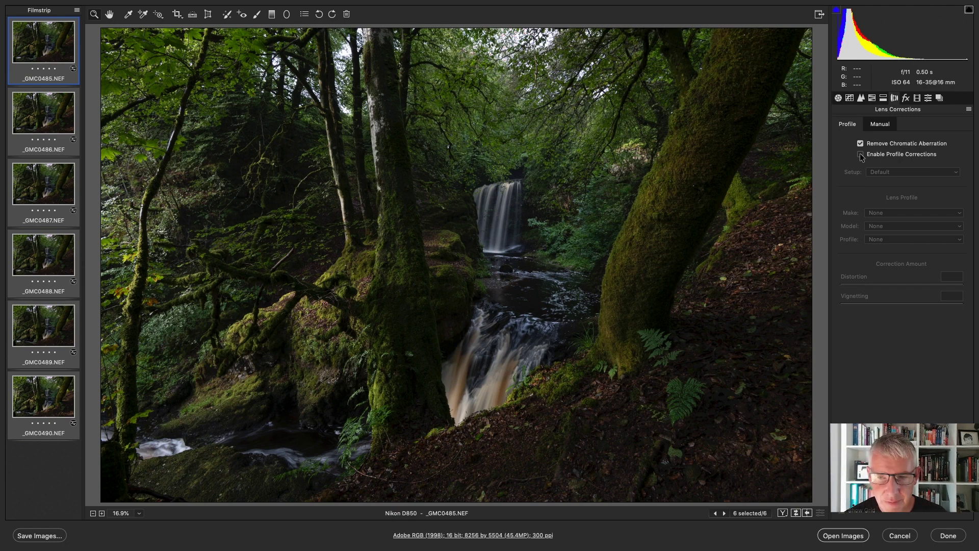
click(860, 155)
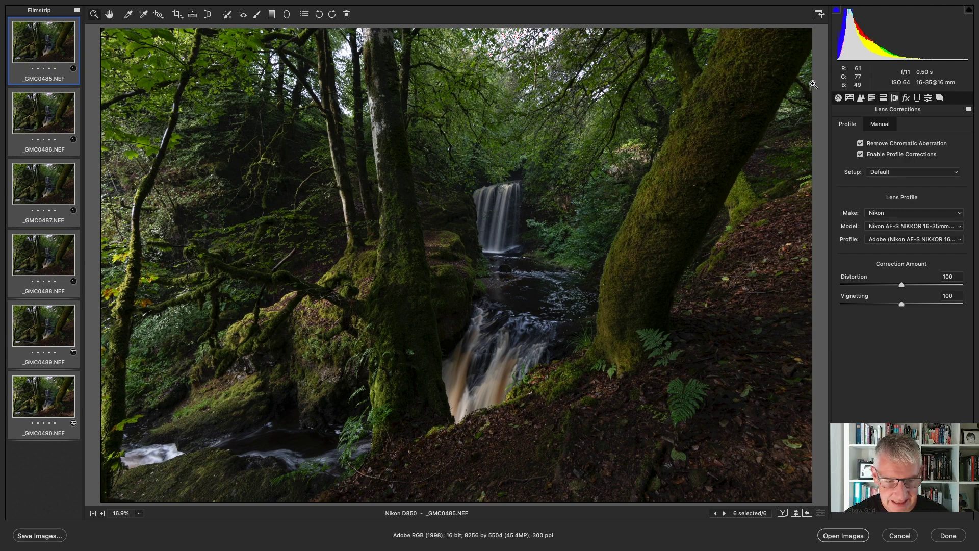
Set the sharpening Masking to 85 for all selected frames, using the black-and-white mask preview
click(861, 99)
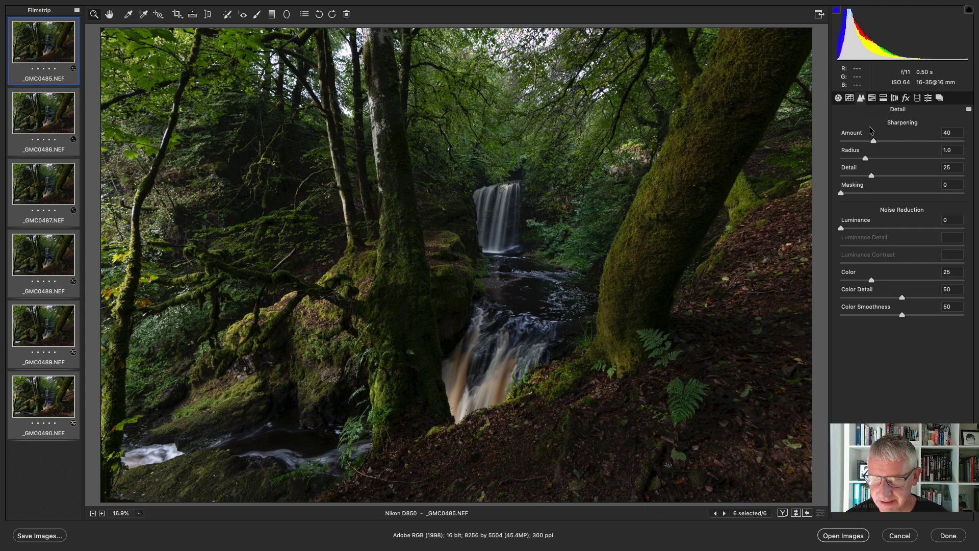
key(alt)
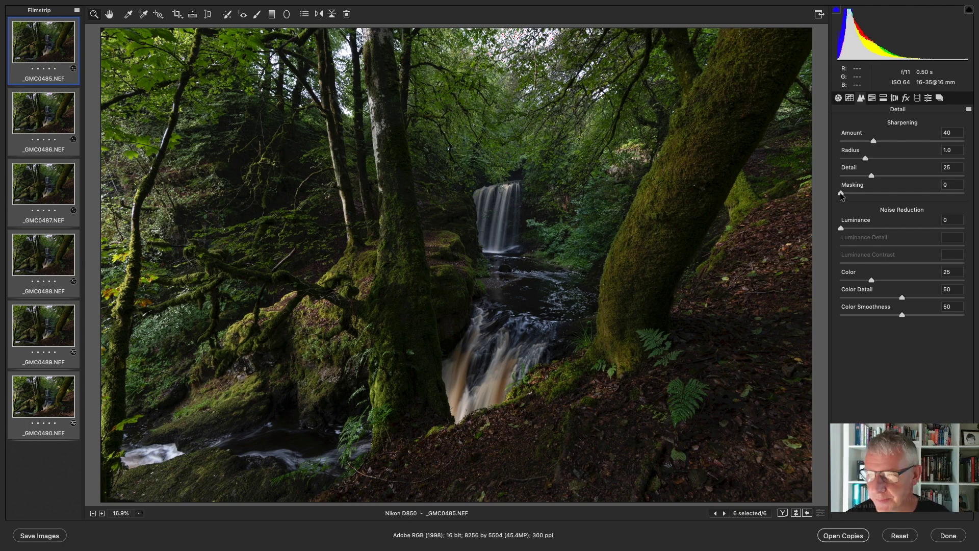
drag(840, 192, 941, 195)
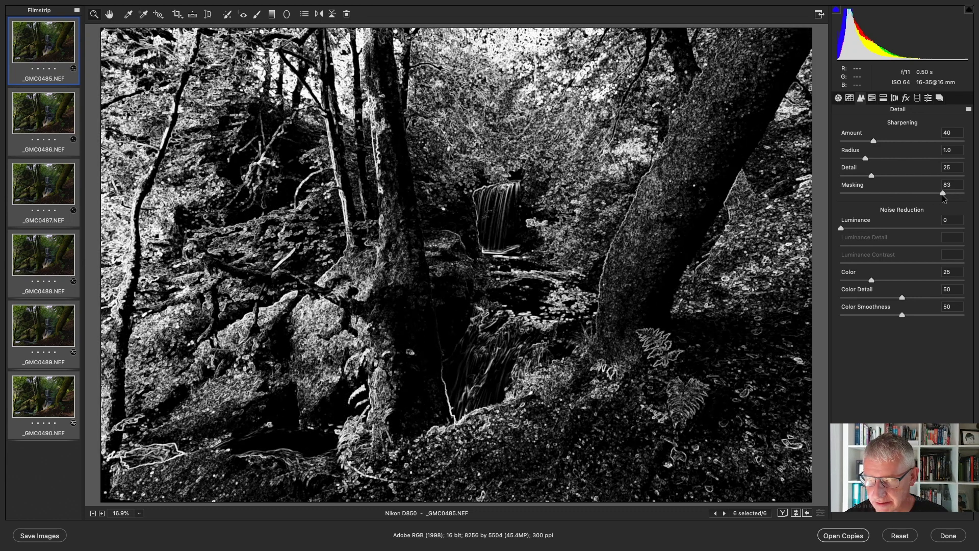
drag(942, 194, 945, 194)
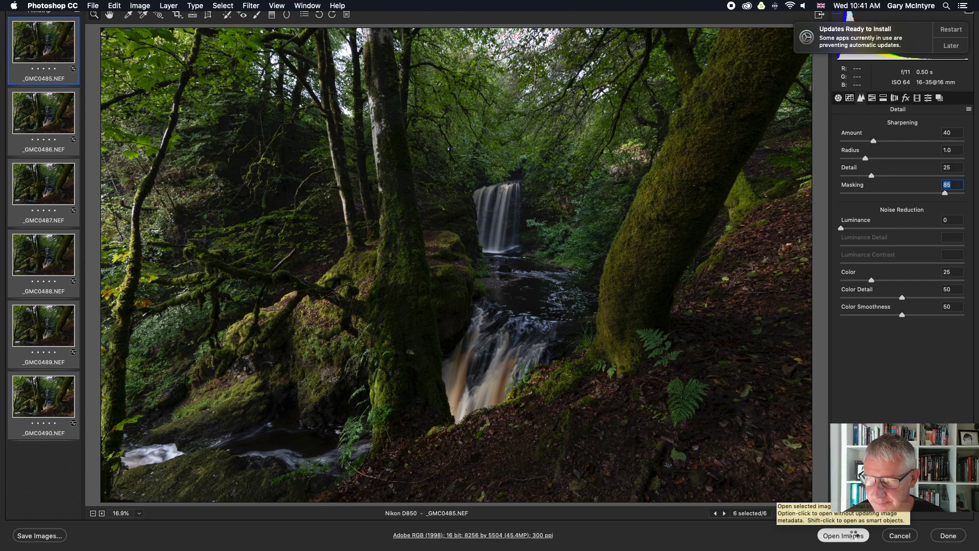
Open the six processed images in Photoshop and load them into one stack with automatic alignment of the source images
click(852, 535)
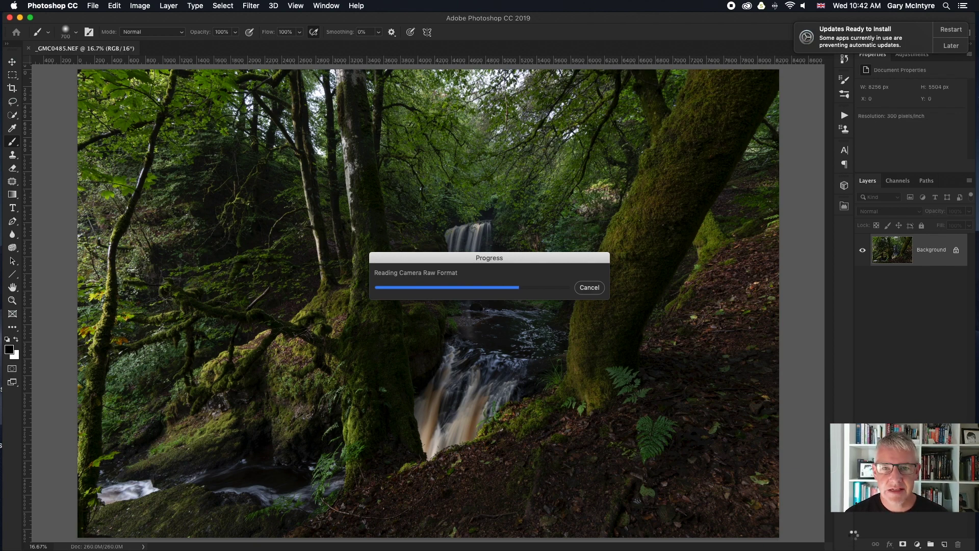
click(95, 6)
mouse_move(153, 236)
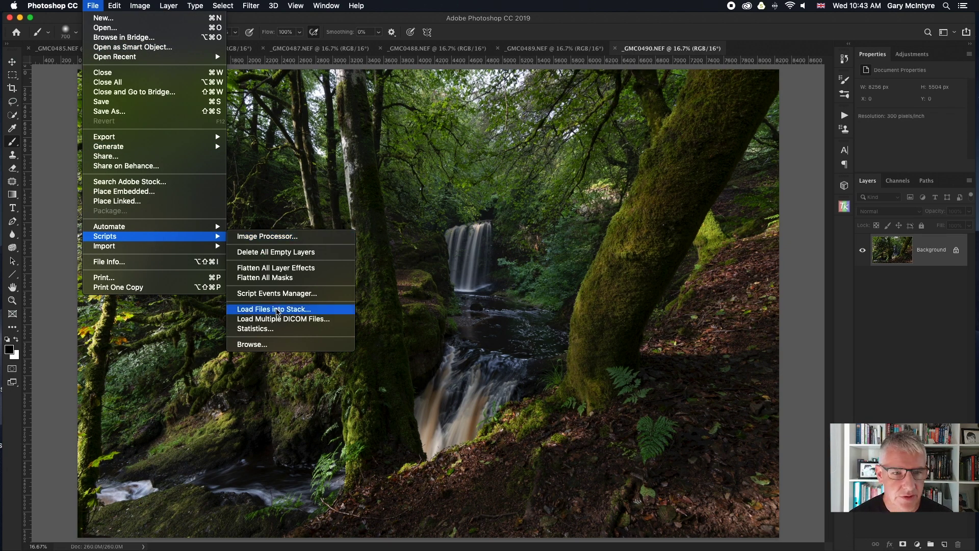
click(278, 309)
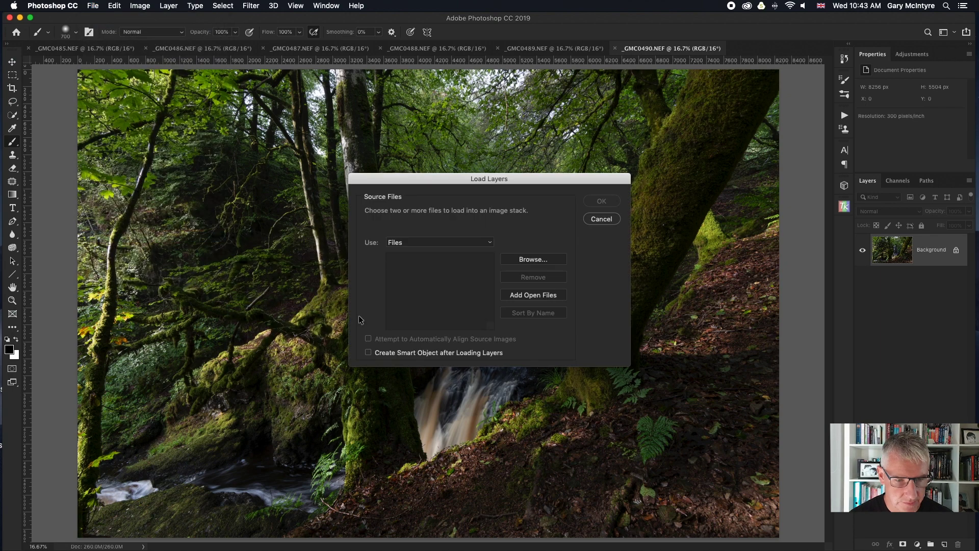
click(524, 300)
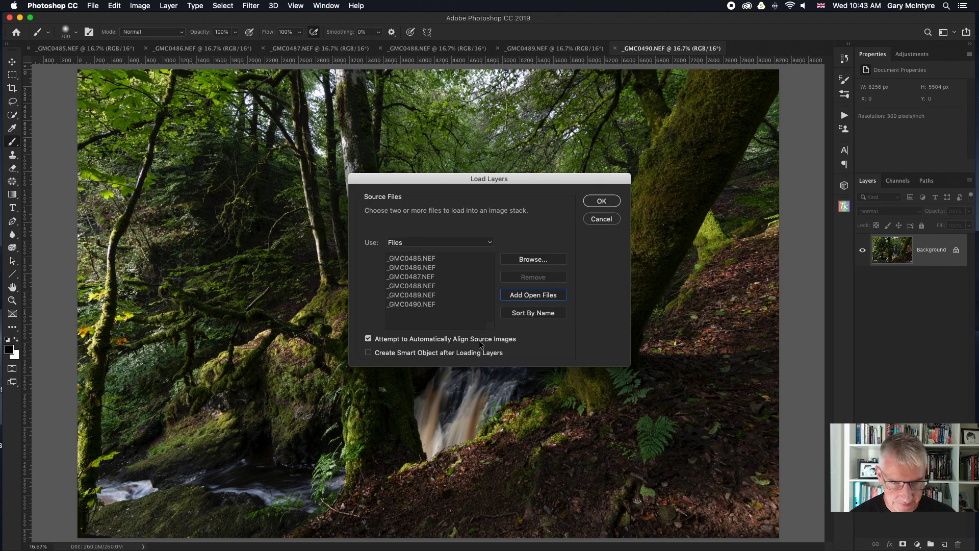
click(615, 202)
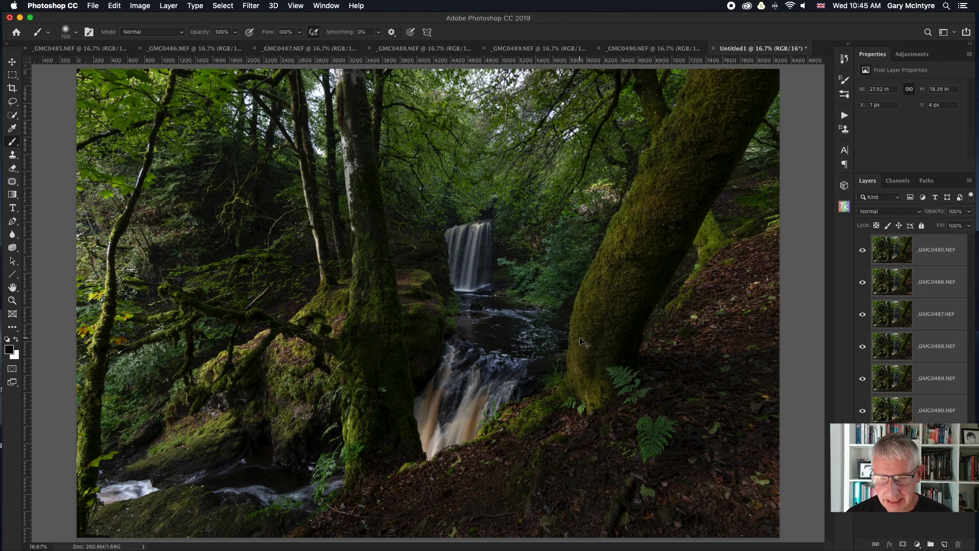
Duplicate all six aligned image layers, keeping the copies selected above the originals
key(super+j)
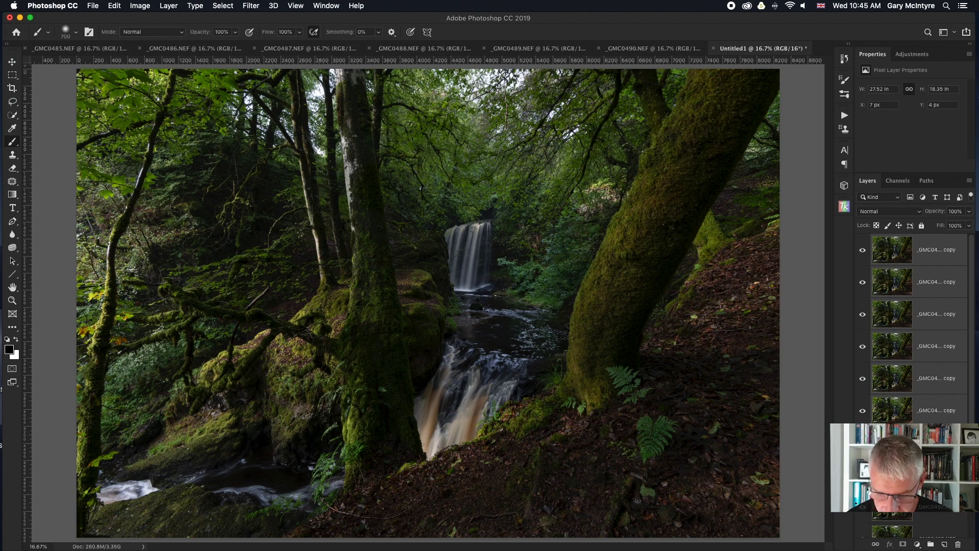
scroll(913, 327, down, 2)
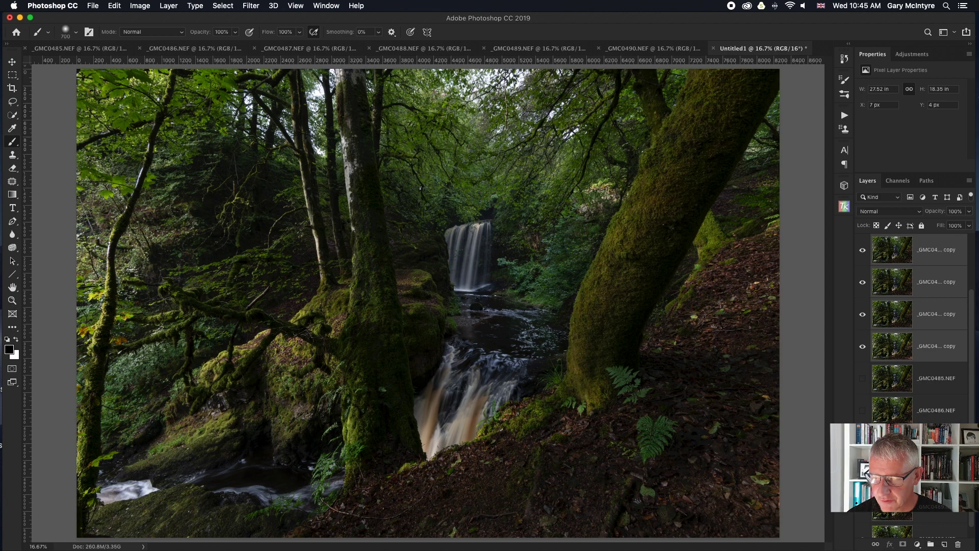
scroll(883, 536, down, 1)
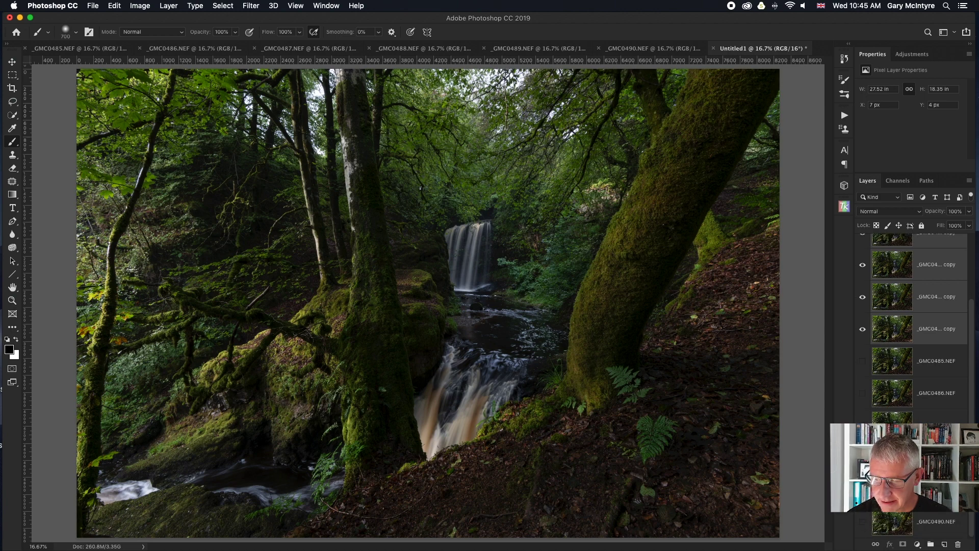
scroll(948, 416, up, 3)
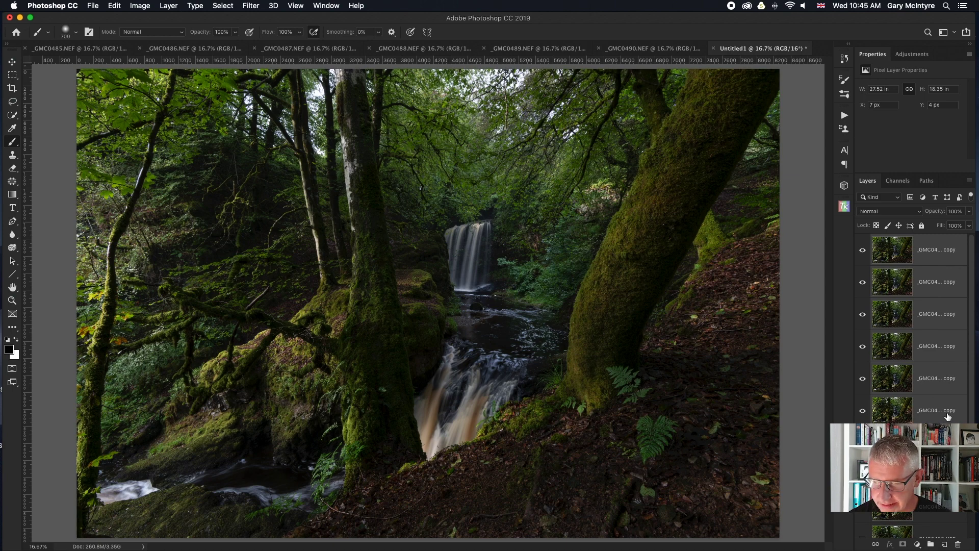
Auto-blend the six copied layers using Stack Images with Seamless Tones and Colors, without content-aware fill
click(114, 6)
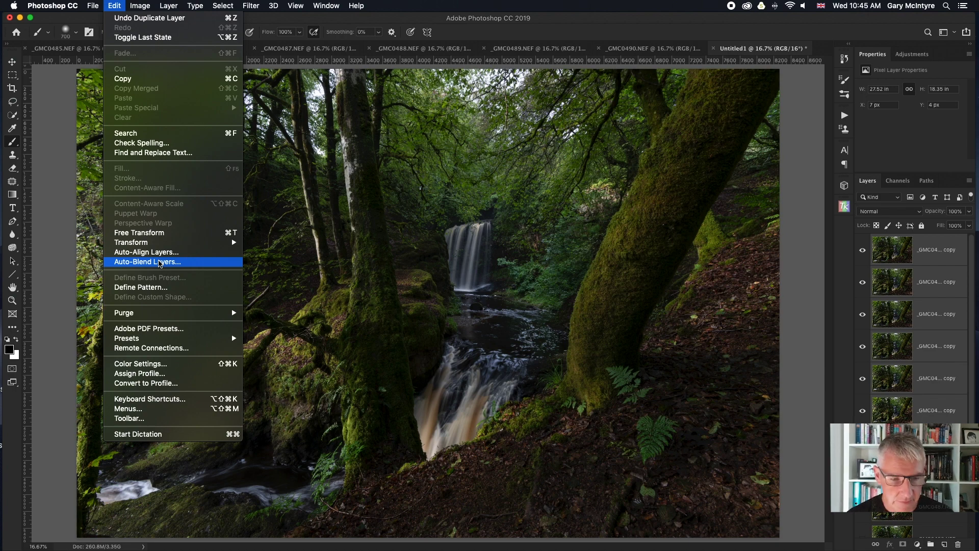
click(160, 262)
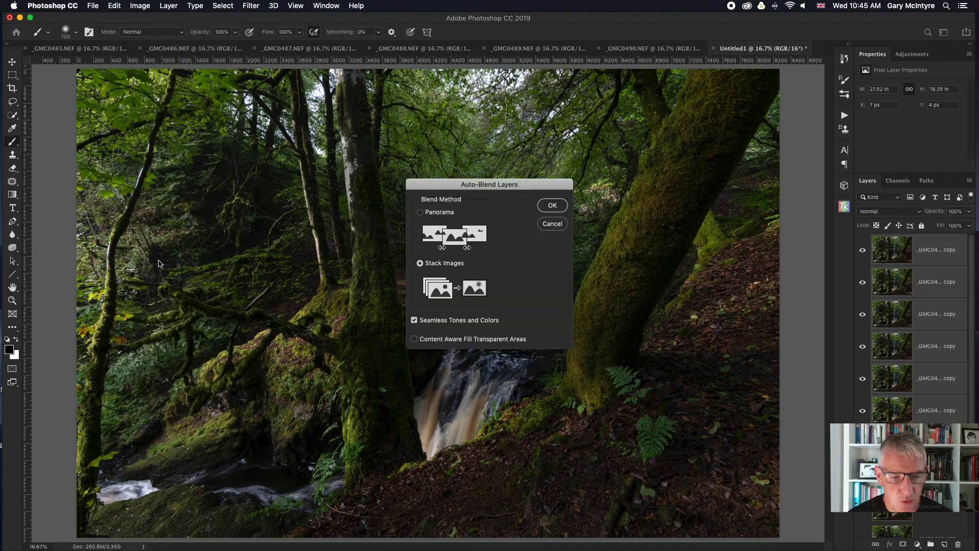
click(553, 206)
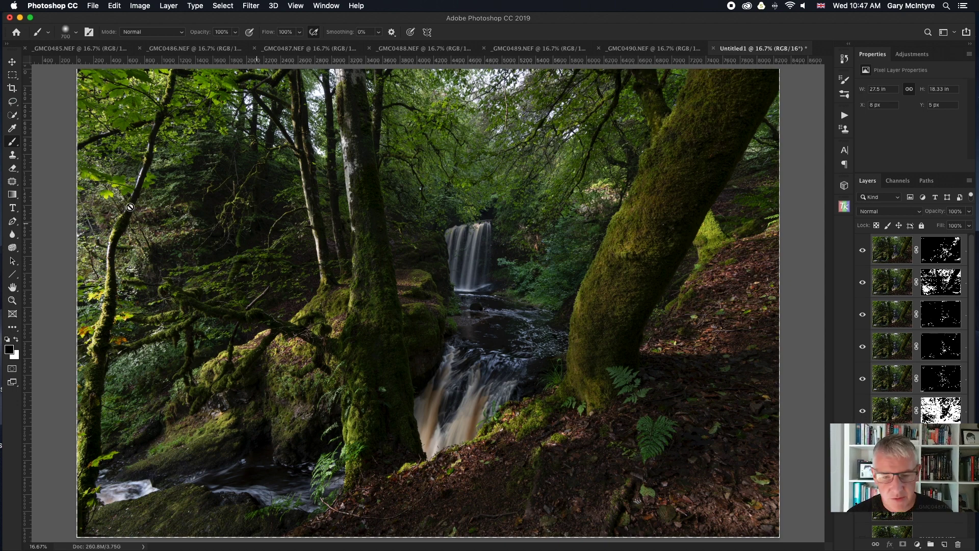
Examine the blended image close up around the waterfall, the foliage beside it, the tree trunks and the upper edge for blending flaws
click(11, 301)
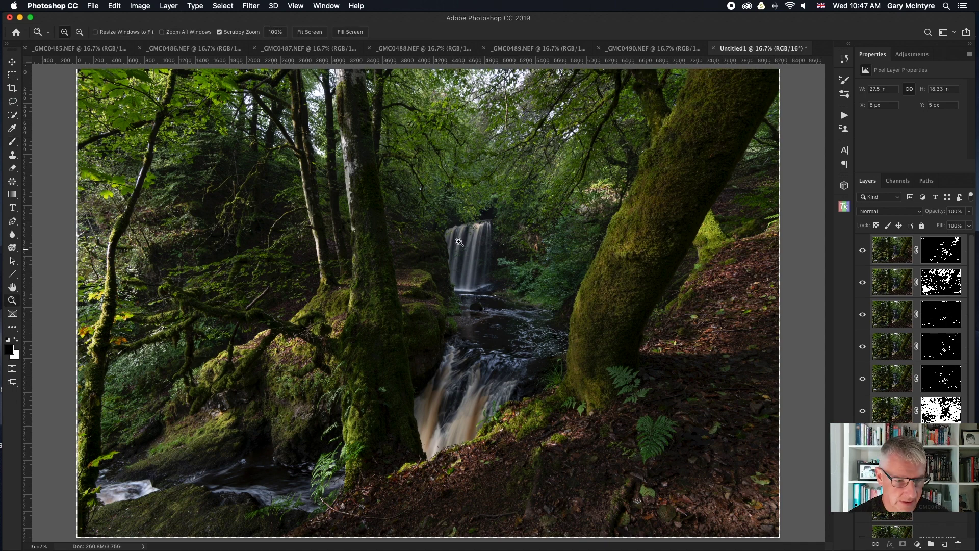
drag(445, 229, 525, 238)
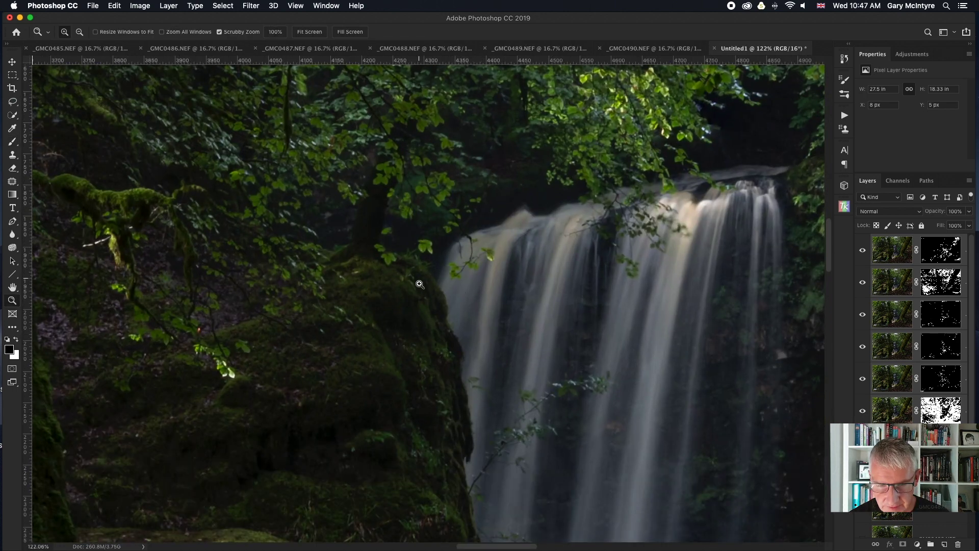
scroll(569, 256, right, 10)
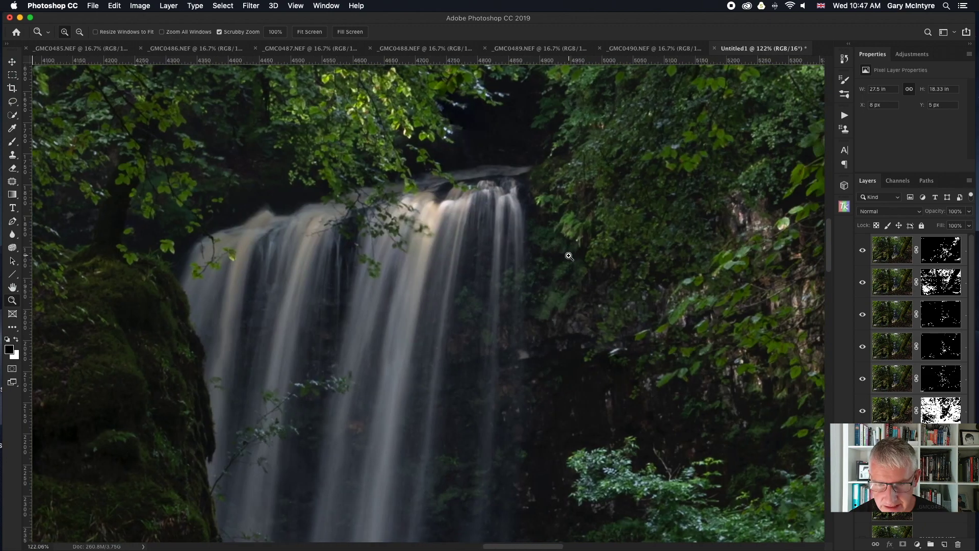
scroll(569, 256, down, 15)
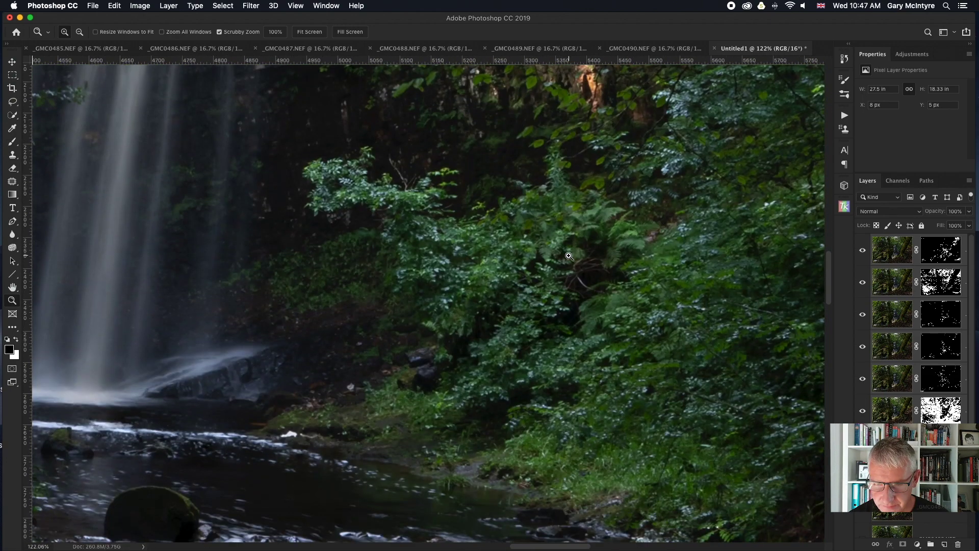
scroll(409, 273, left, 15)
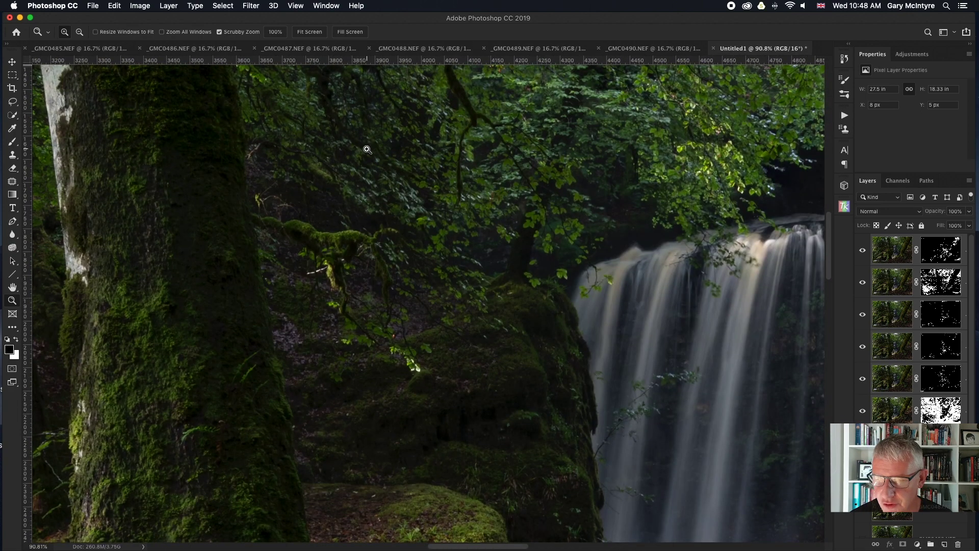
scroll(371, 186, up, 8)
scroll(372, 186, up, 10)
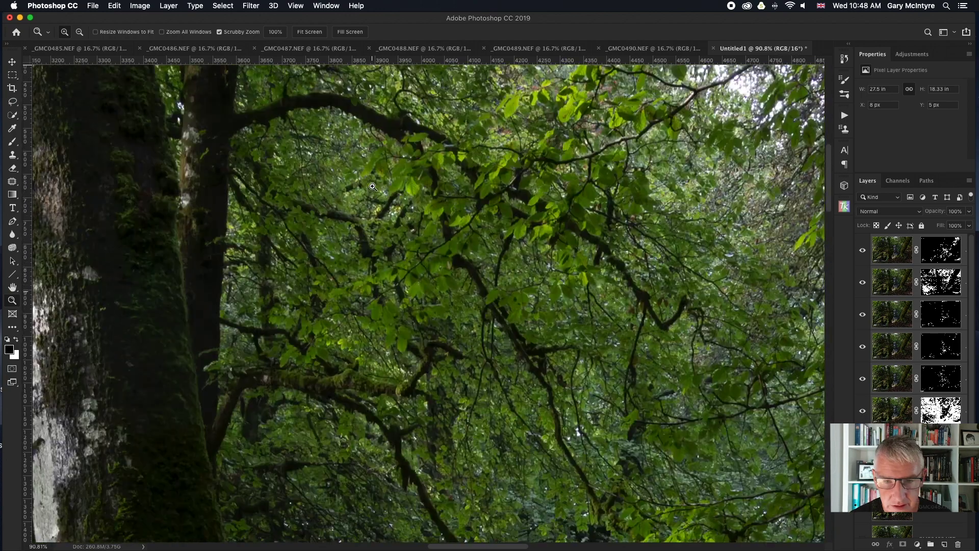
scroll(372, 187, up, 8)
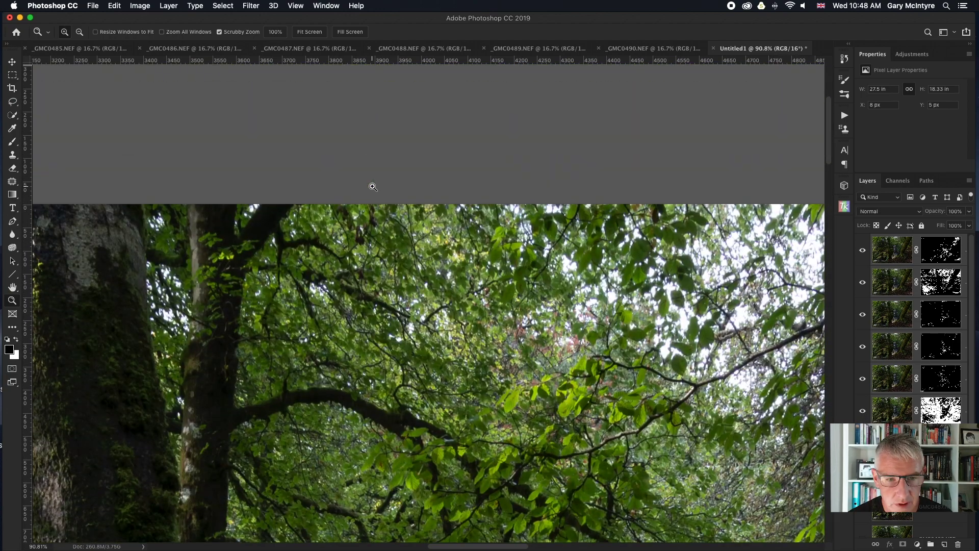
scroll(373, 187, down, 6)
scroll(372, 186, down, 10)
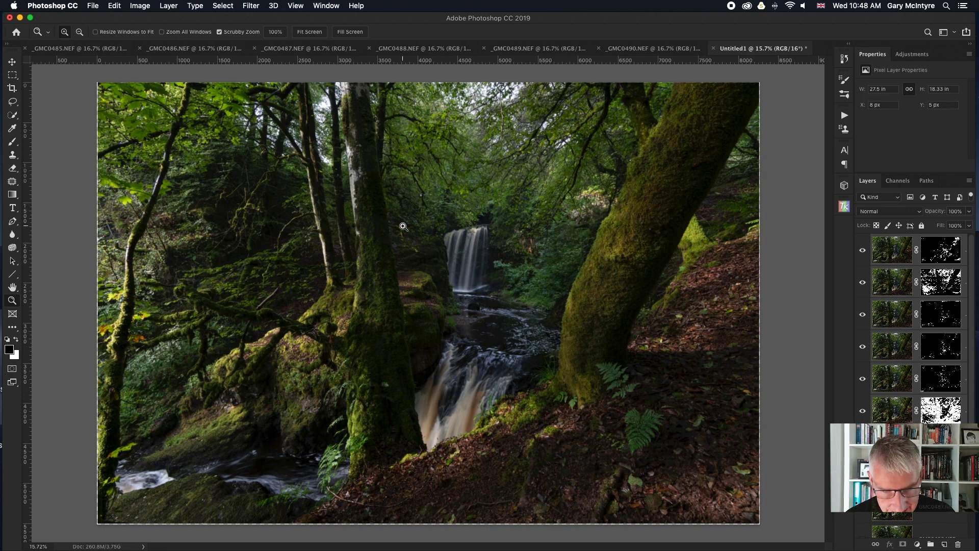
Merge the six blended layers into one layer and delete the six original image layers beneath it
key(v)
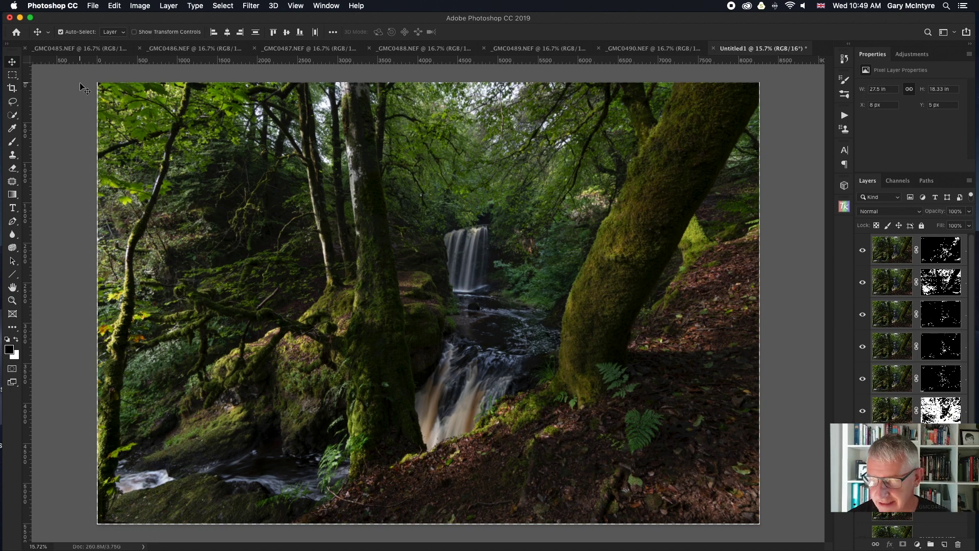
key(super+alt+shift+e)
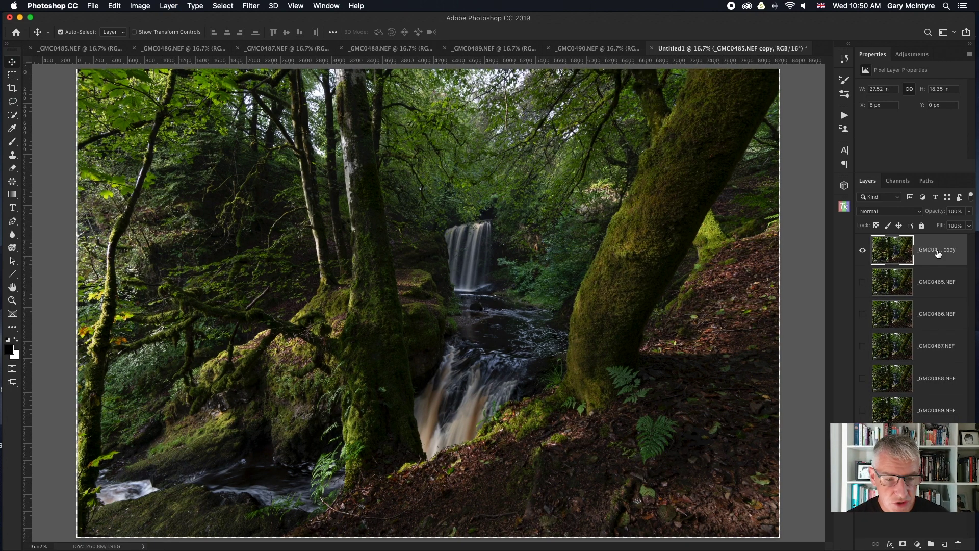
click(942, 289)
key(BackSpace)
key(BackSpace)
key(BackSpace)
key(BackSpace)
key(BackSpace)
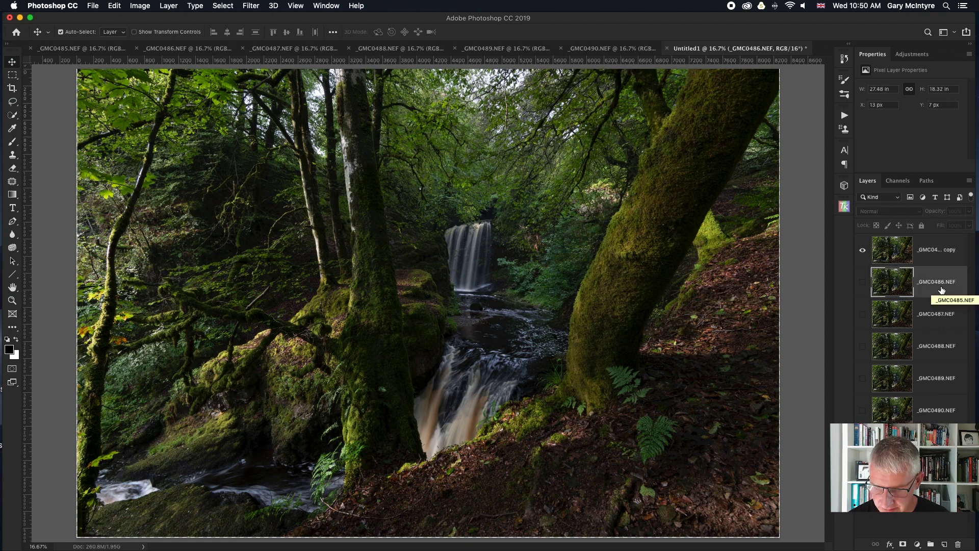
key(BackSpace)
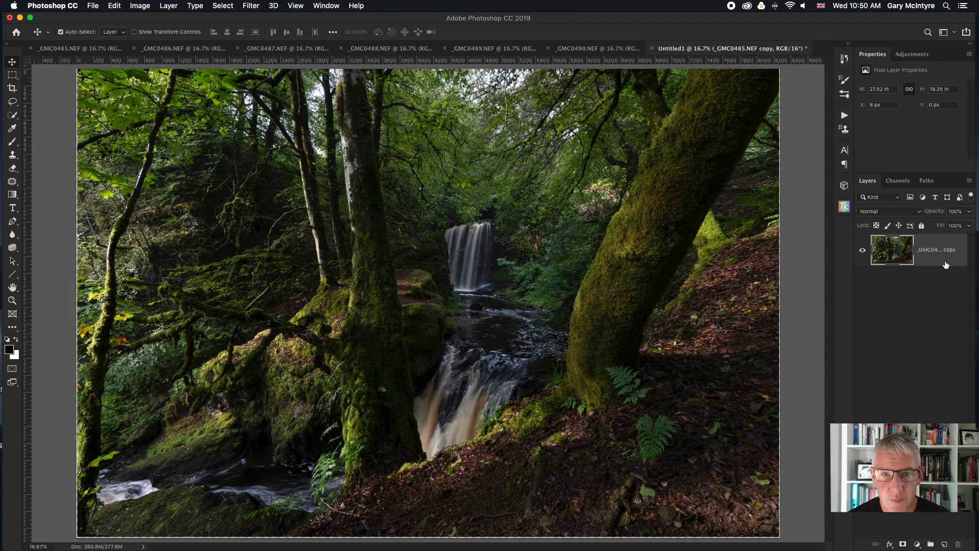
Crop the image to a 7 by 5 landscape ratio, trimming the strip along the photo's left side
key(super+minus)
key(c)
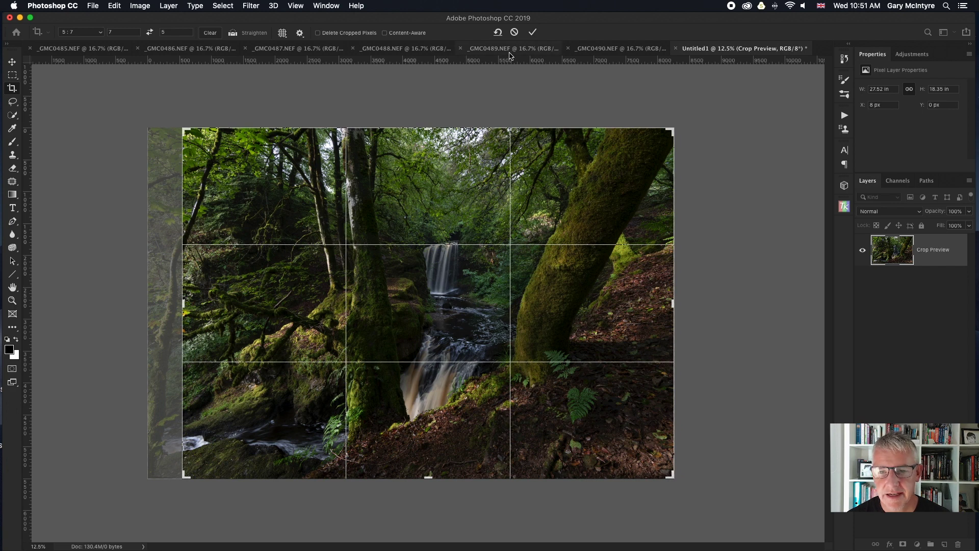
key(Return)
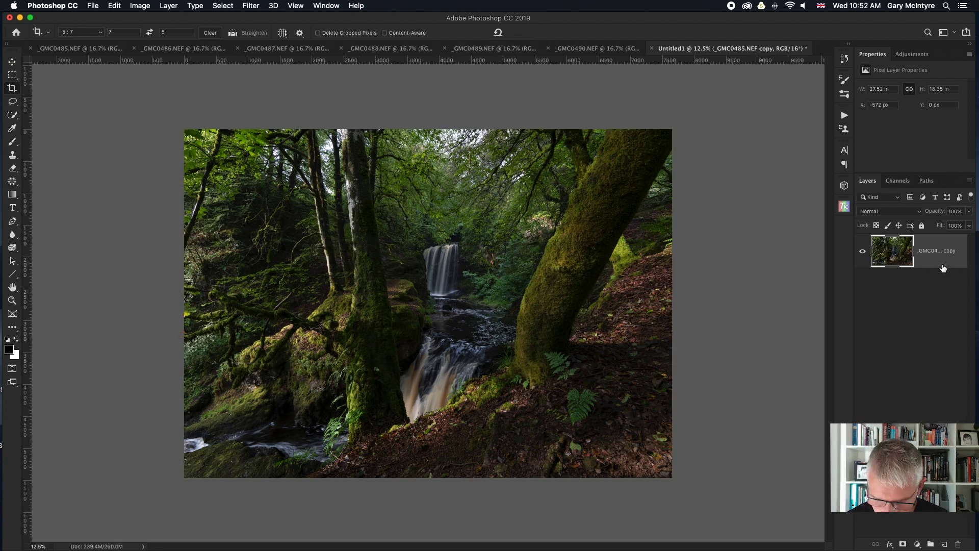
Duplicate the merged, cropped layer and open the copy in the Luminar 3 filter
key(super+j)
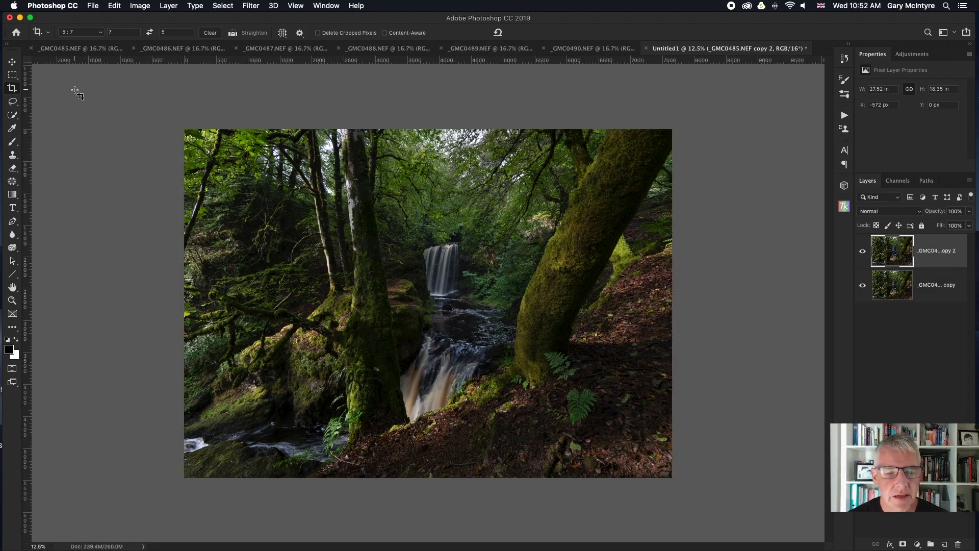
click(250, 6)
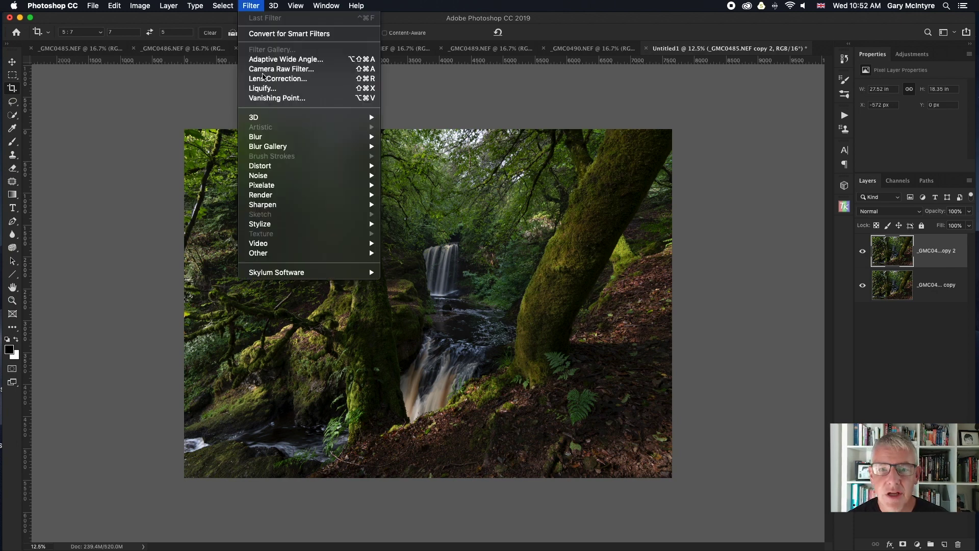
mouse_move(349, 275)
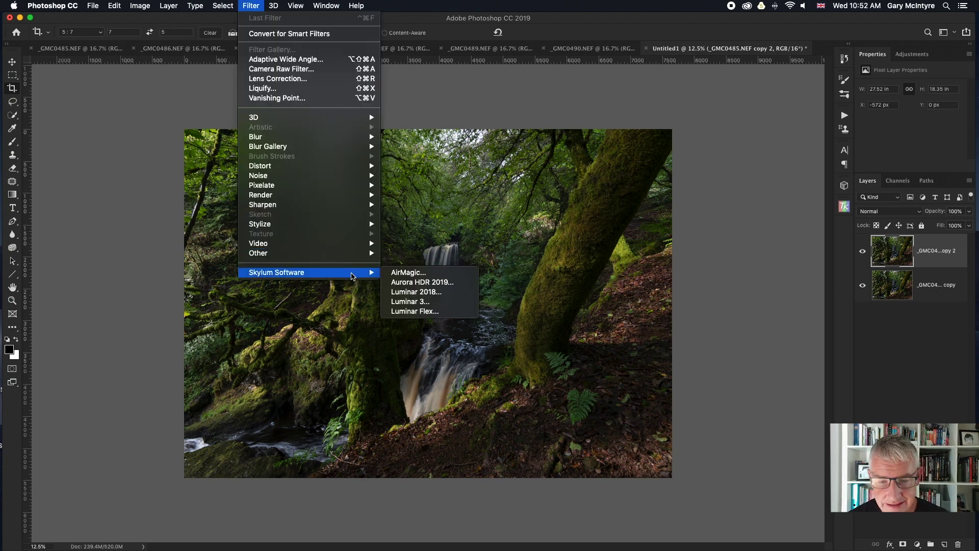
click(411, 302)
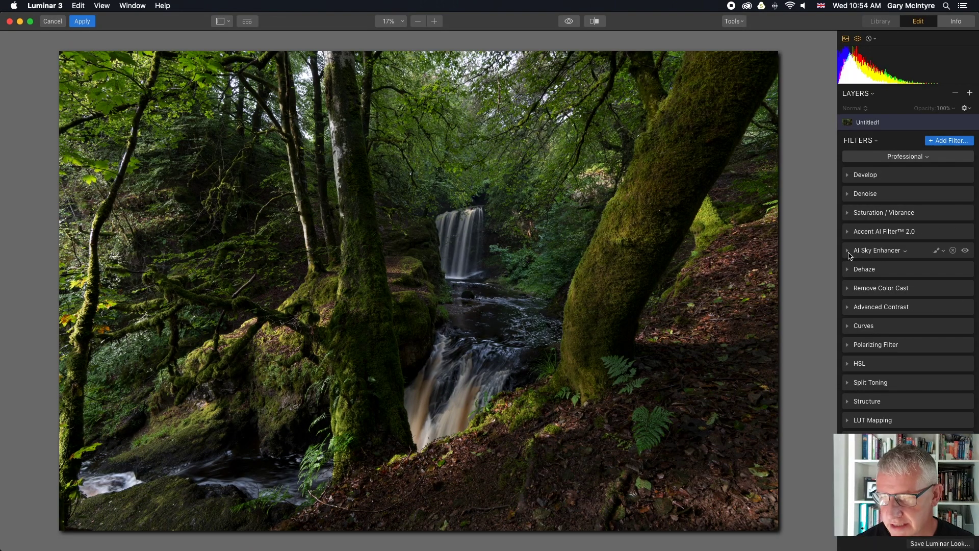
click(849, 252)
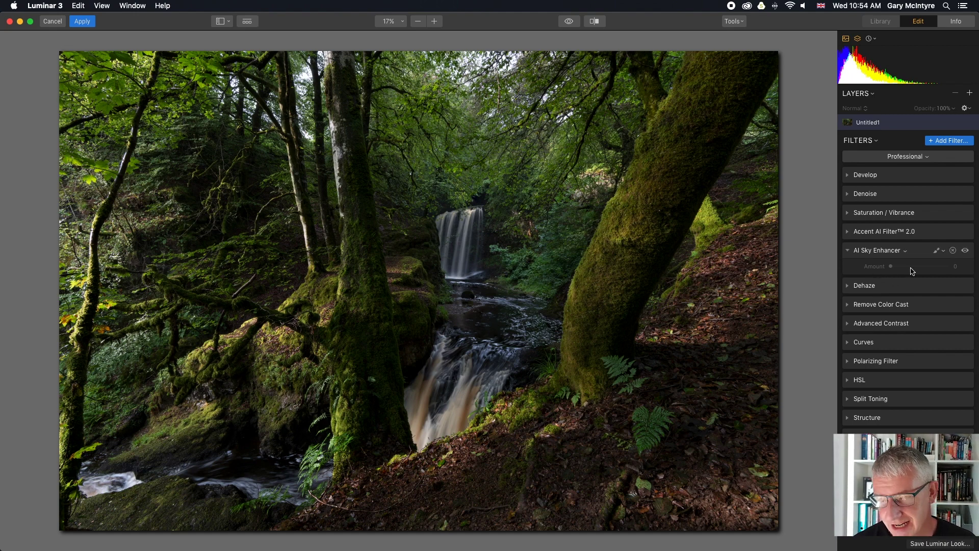
click(848, 253)
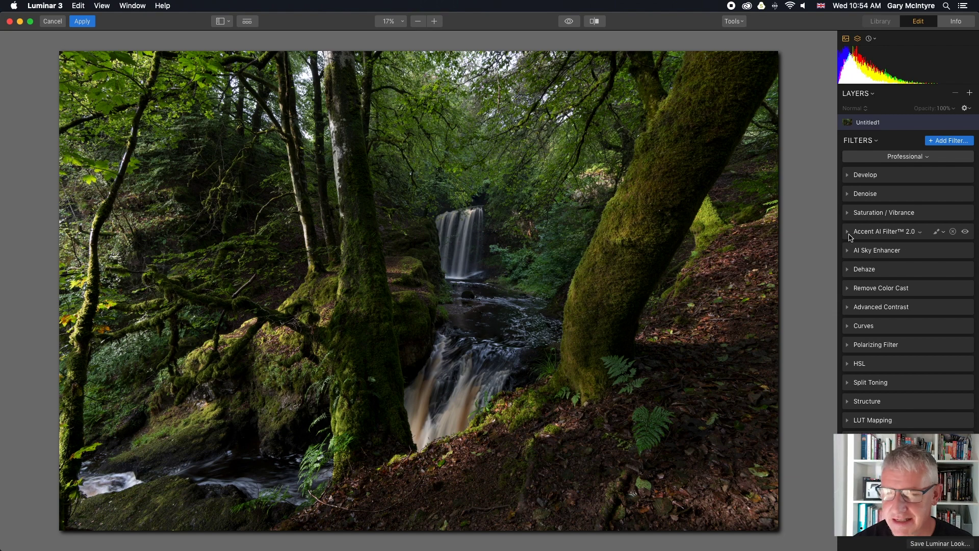
Set the Accent AI Filter 2.0 Boost to 16 and compare the image with the filter off and on
click(848, 233)
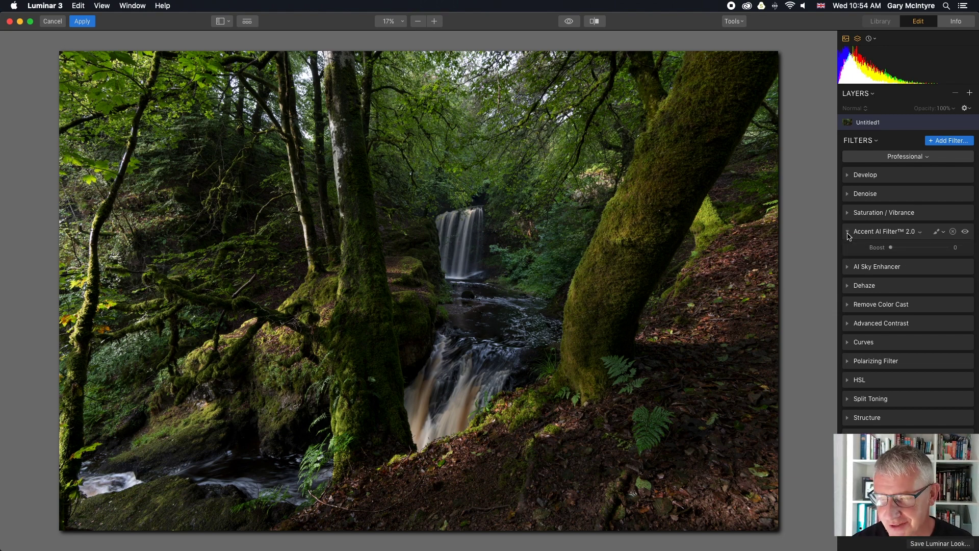
drag(890, 248, 904, 250)
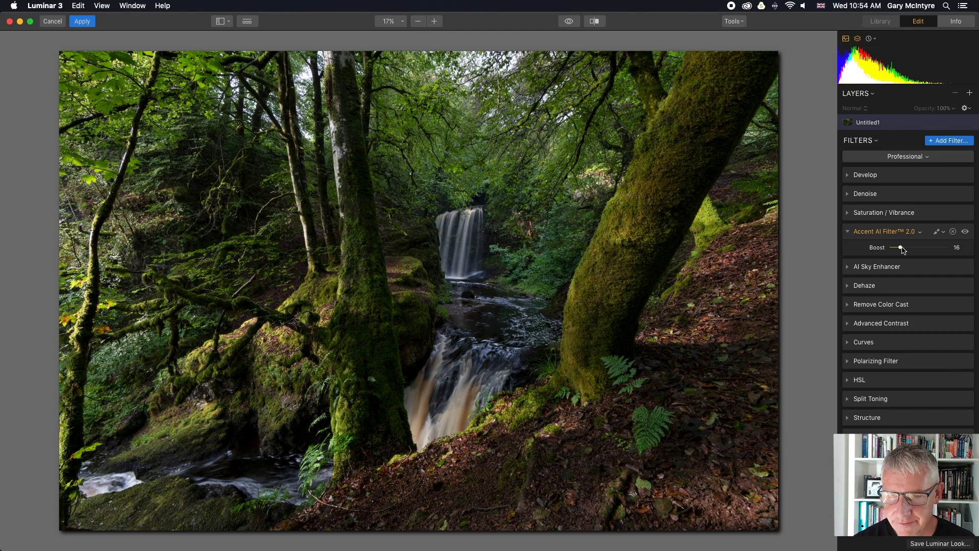
click(850, 234)
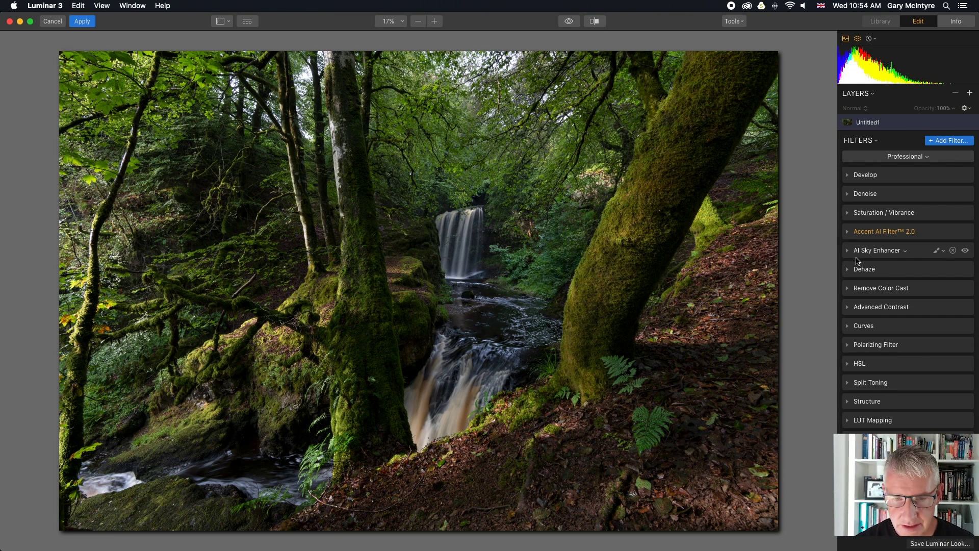
click(850, 232)
click(966, 232)
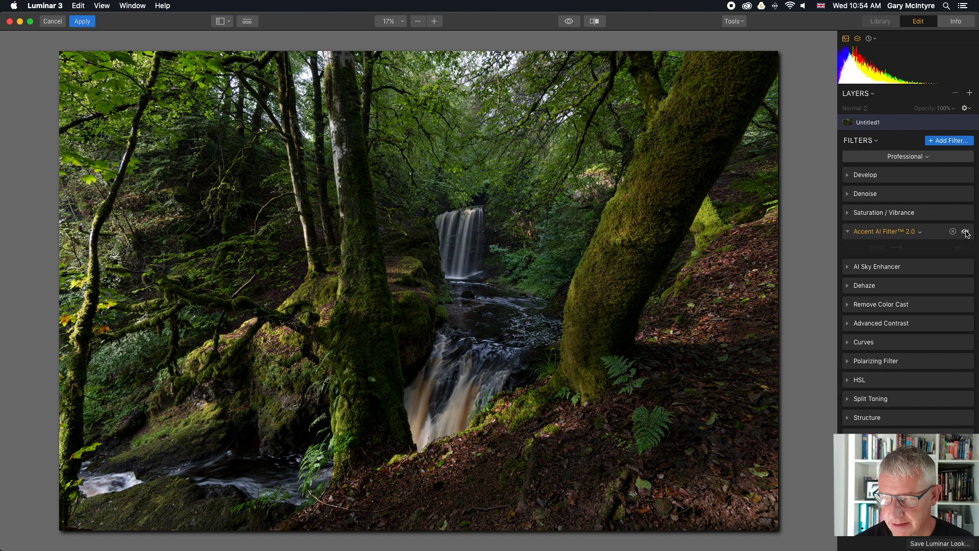
click(966, 232)
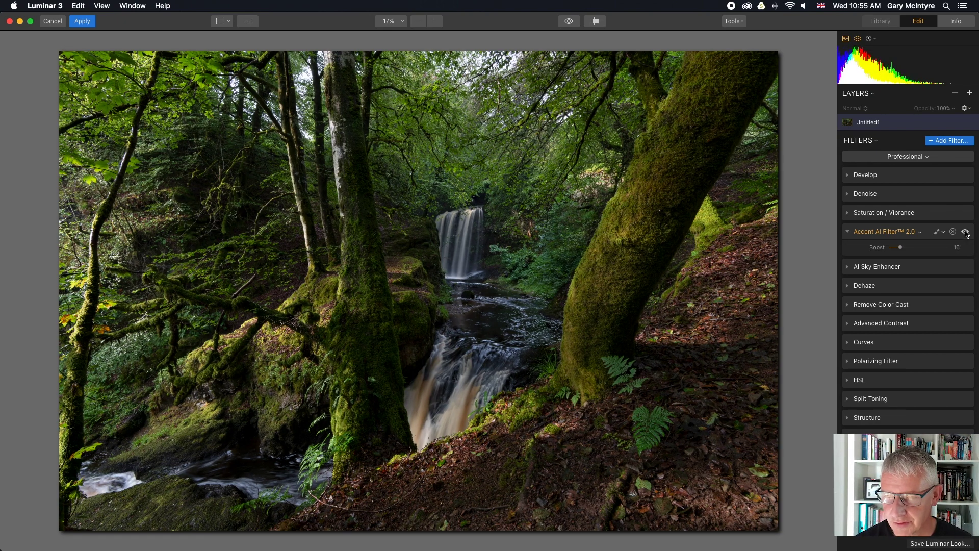
click(848, 232)
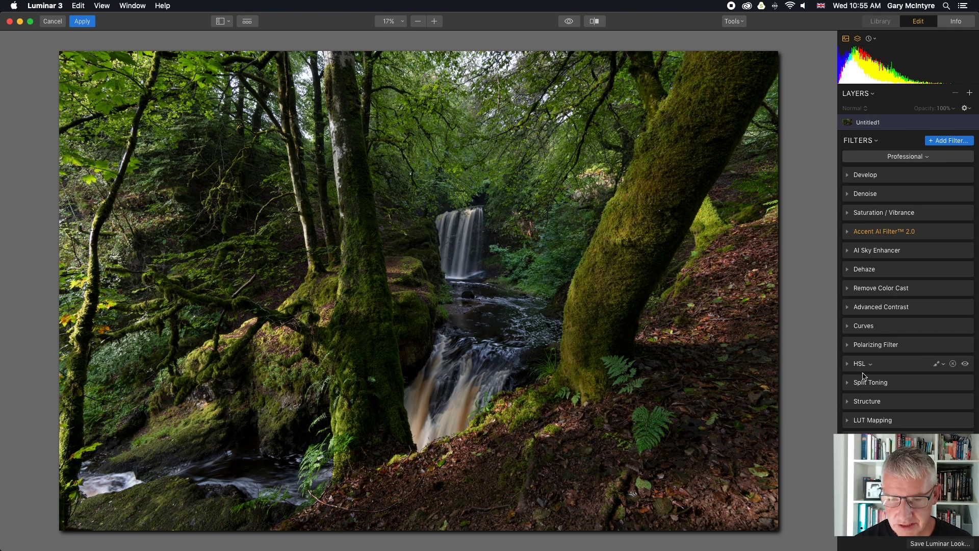
Set the Dehaze Amount to 10 and the Polarizing Filter Amount to 7
click(865, 268)
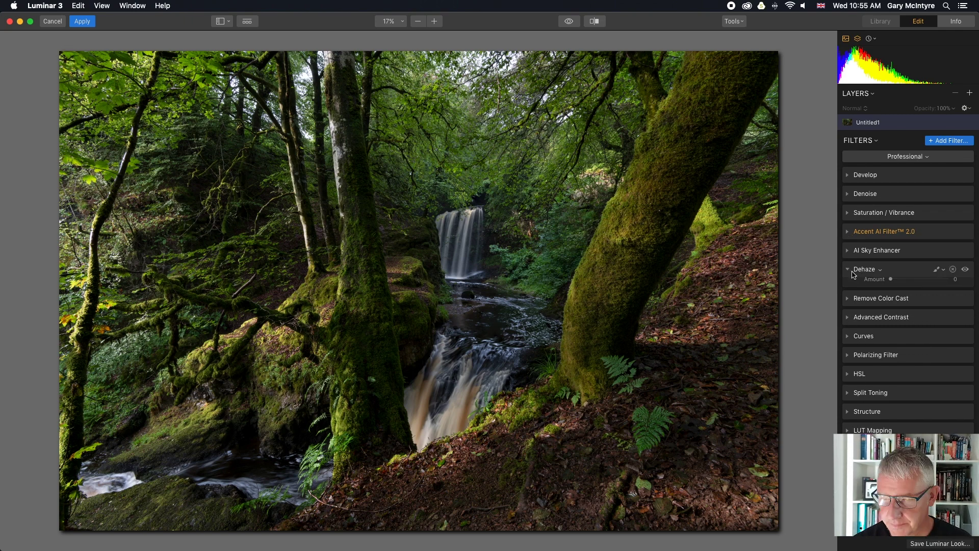
drag(891, 286, 896, 289)
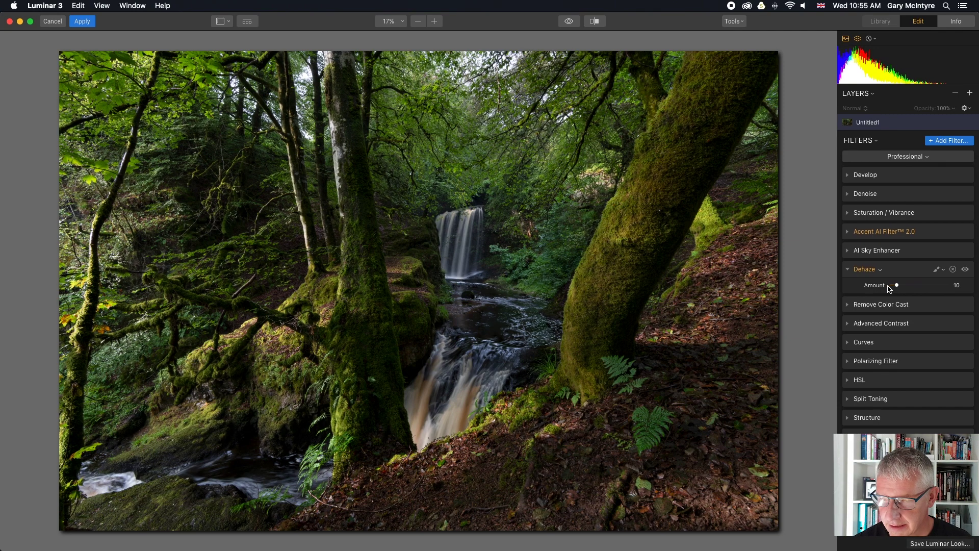
click(848, 268)
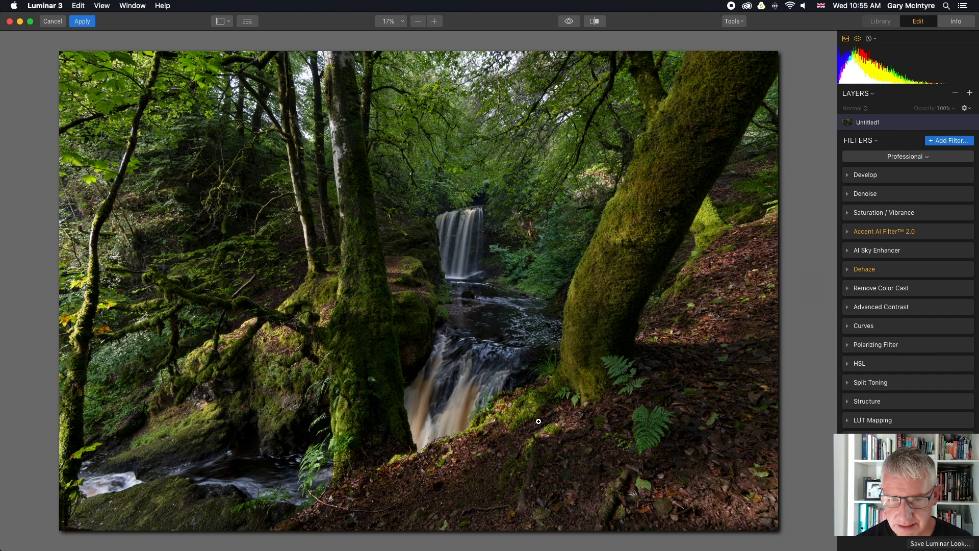
click(875, 344)
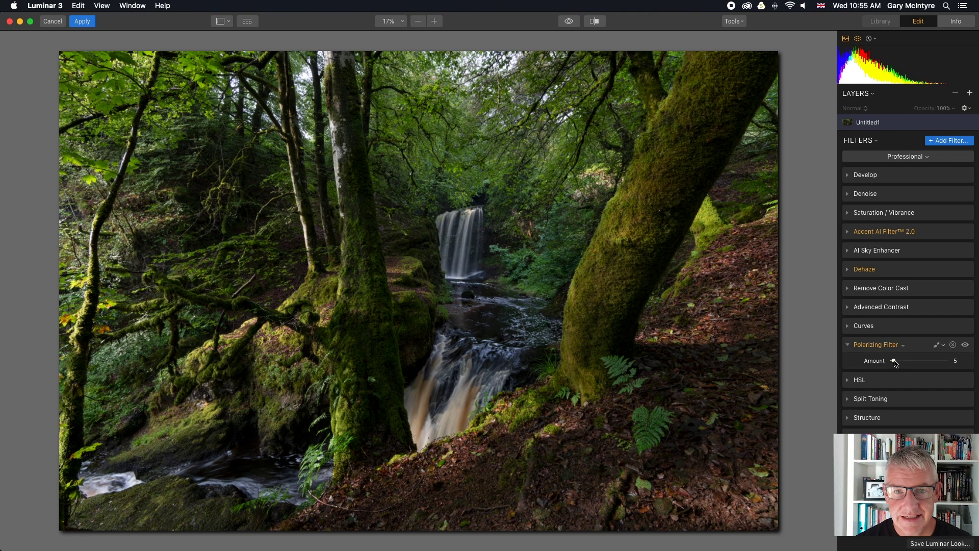
drag(896, 362, 897, 363)
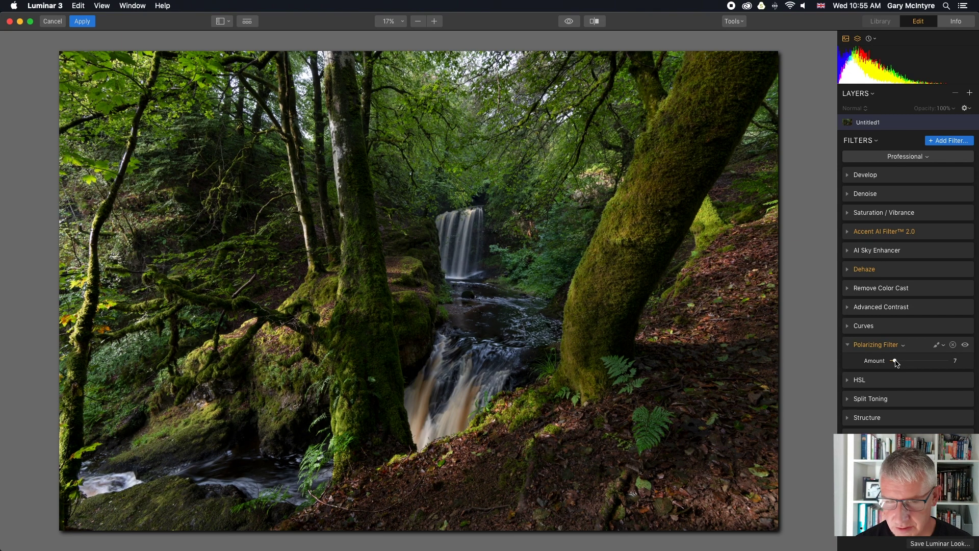
click(848, 345)
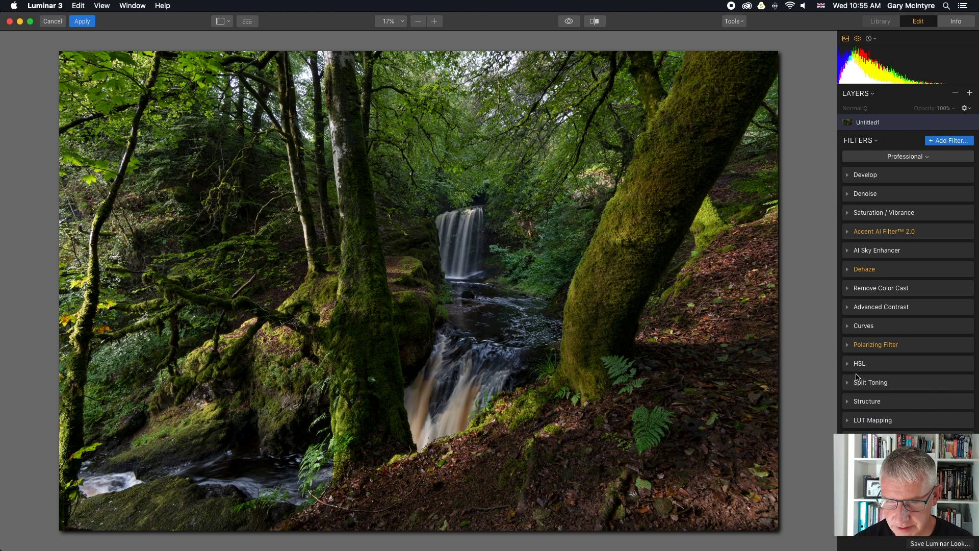
In the HSL filter, set Green Saturation to -7, Green Luminance to -7 and Yellow Luminance to 6
click(847, 365)
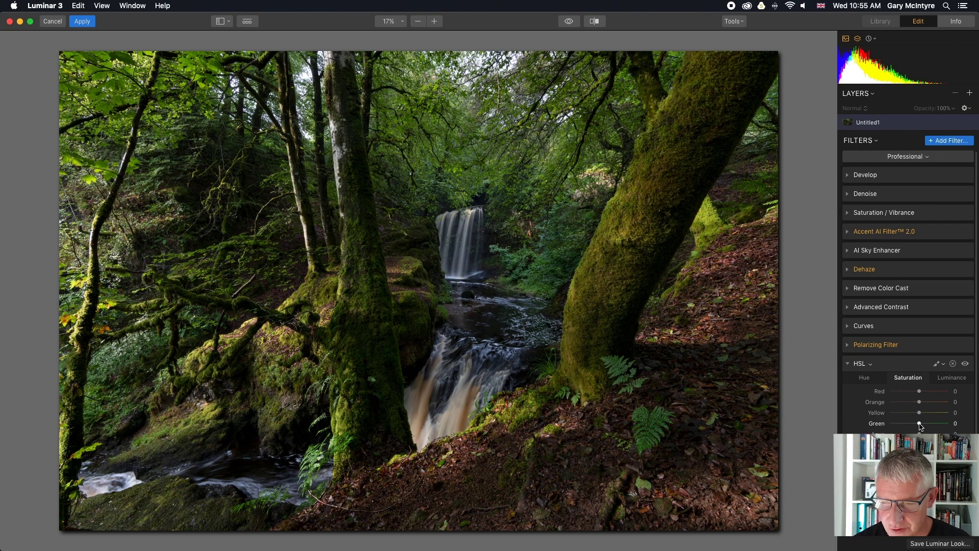
drag(921, 426, 918, 426)
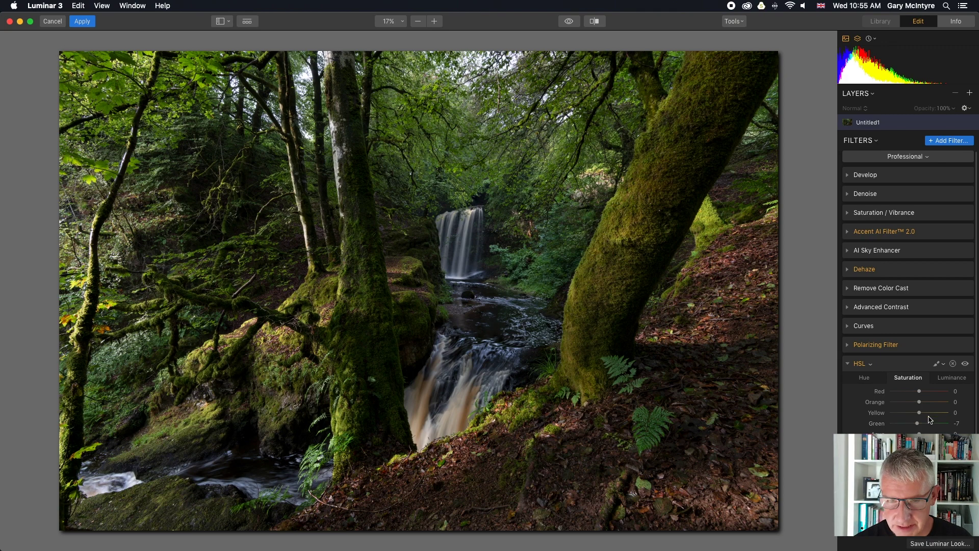
click(952, 378)
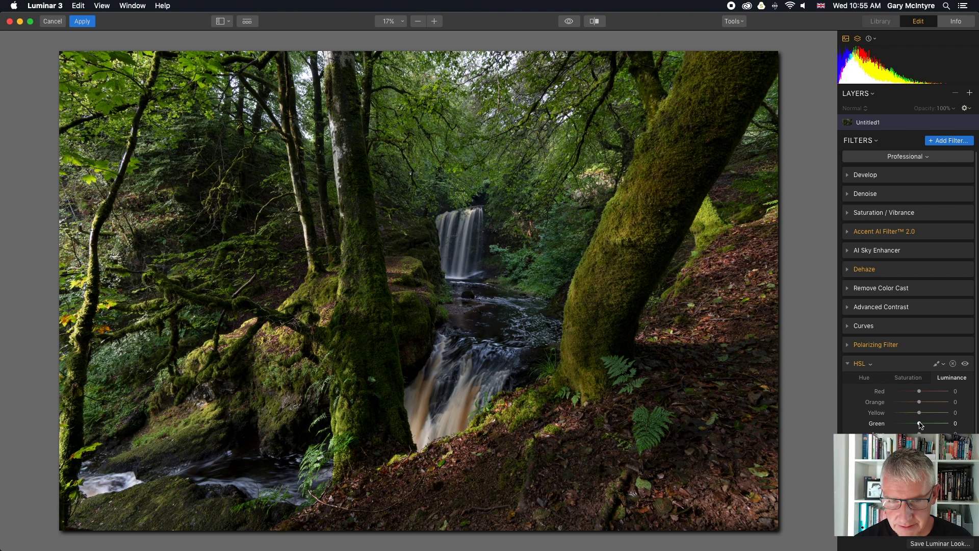
drag(919, 423, 917, 423)
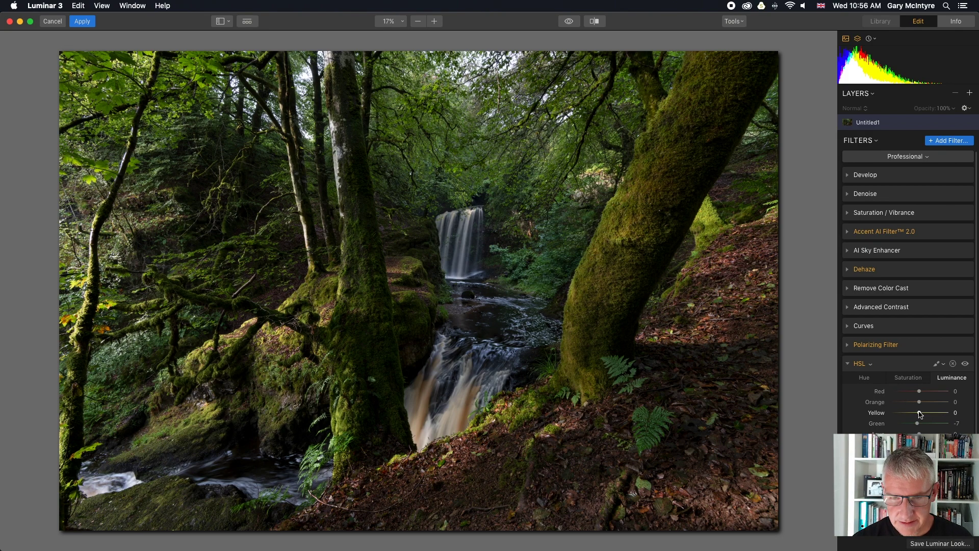
drag(919, 412, 921, 413)
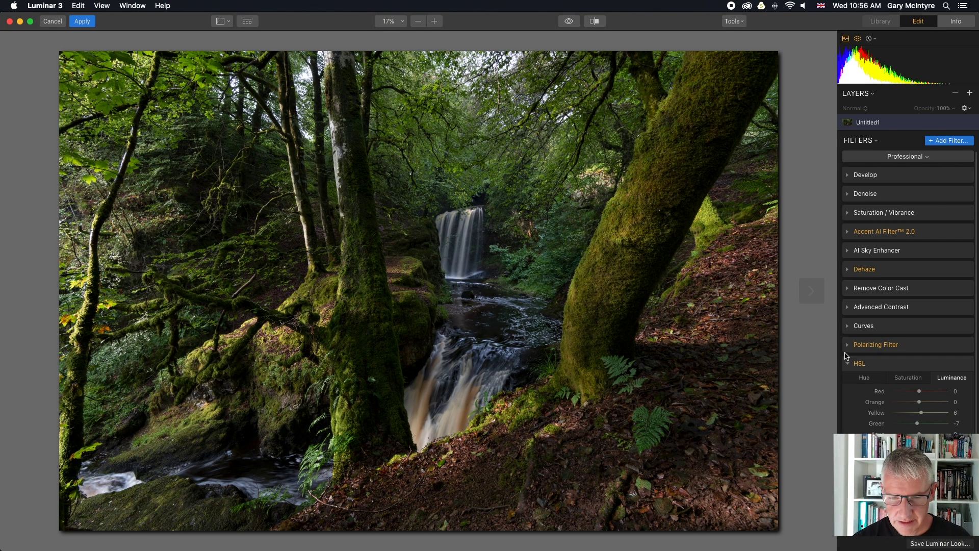
click(847, 363)
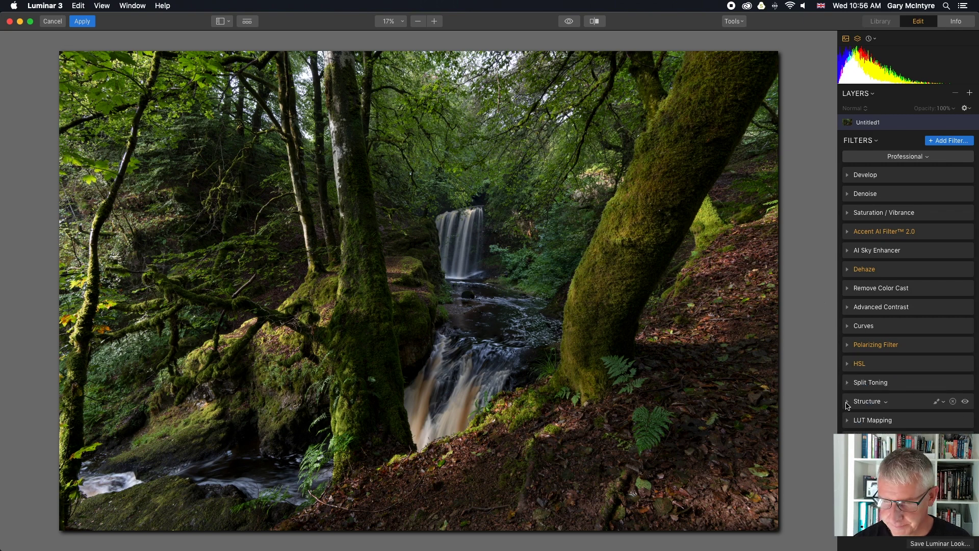
Set the Structure filter's Amount to 14 and collapse its settings
click(848, 402)
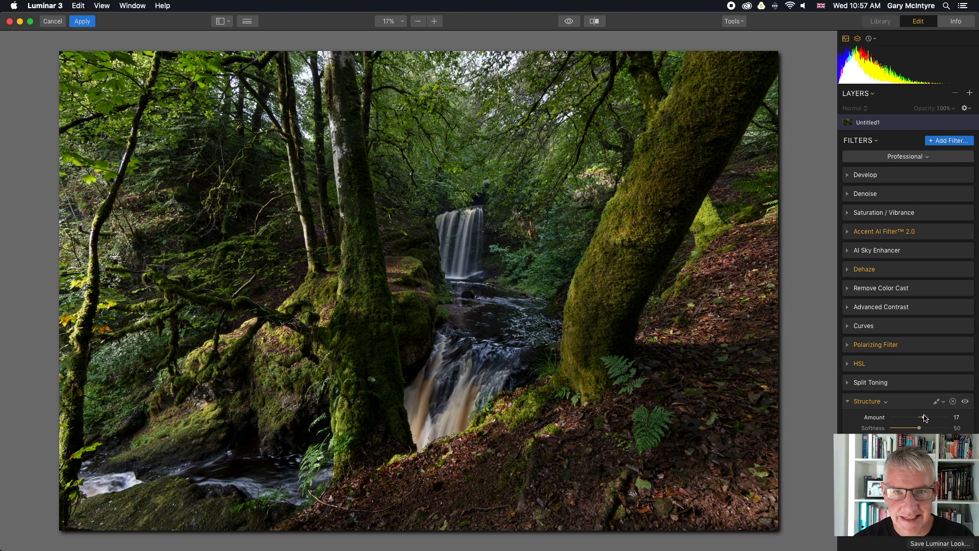
drag(951, 421, 920, 420)
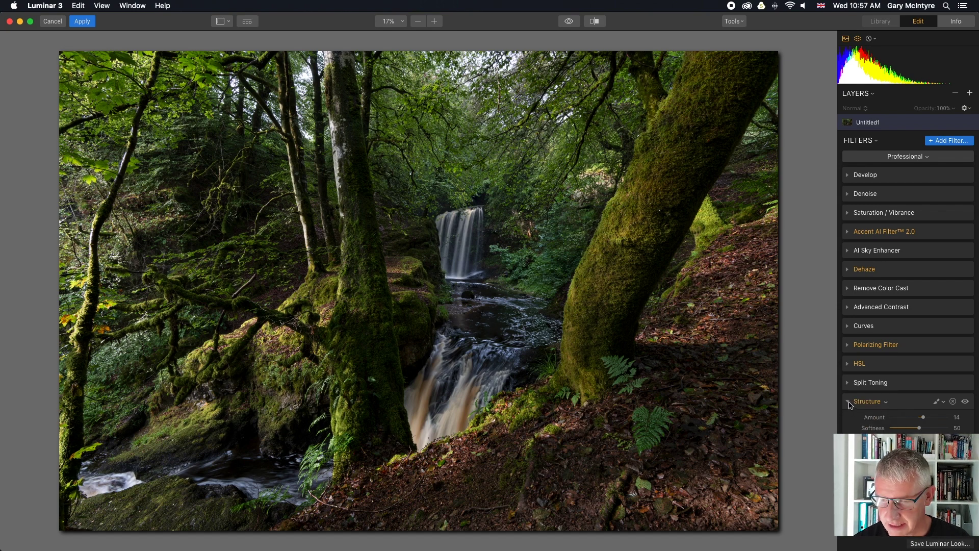
click(850, 404)
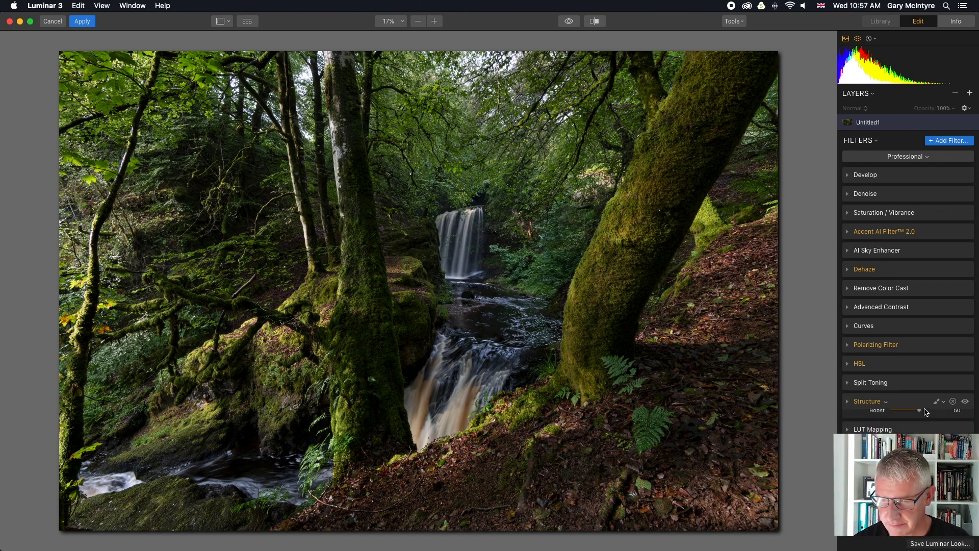
Add a new adjustment layer and apply the Orton Effect filter to it with an Amount of 17
click(971, 93)
click(952, 104)
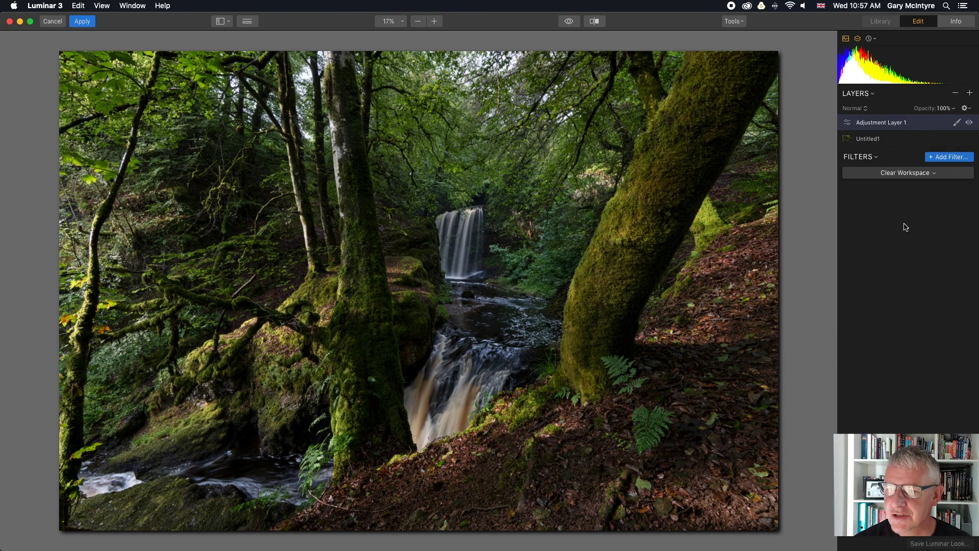
click(959, 159)
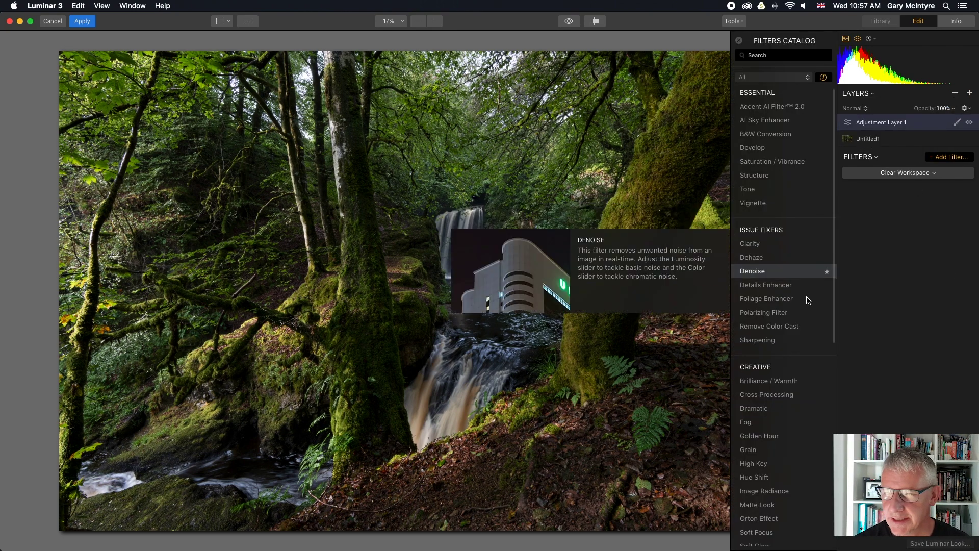
scroll(810, 319, down, 6)
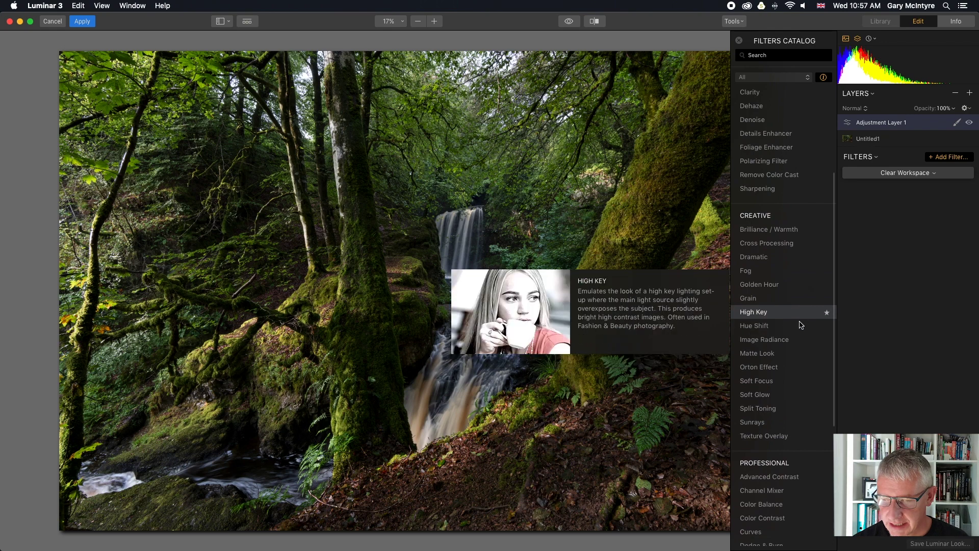
click(788, 367)
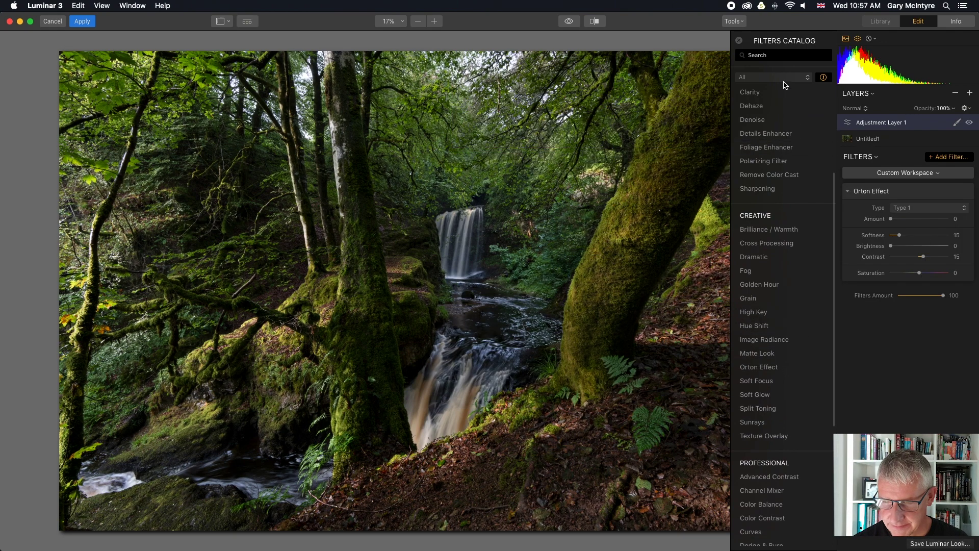
click(739, 41)
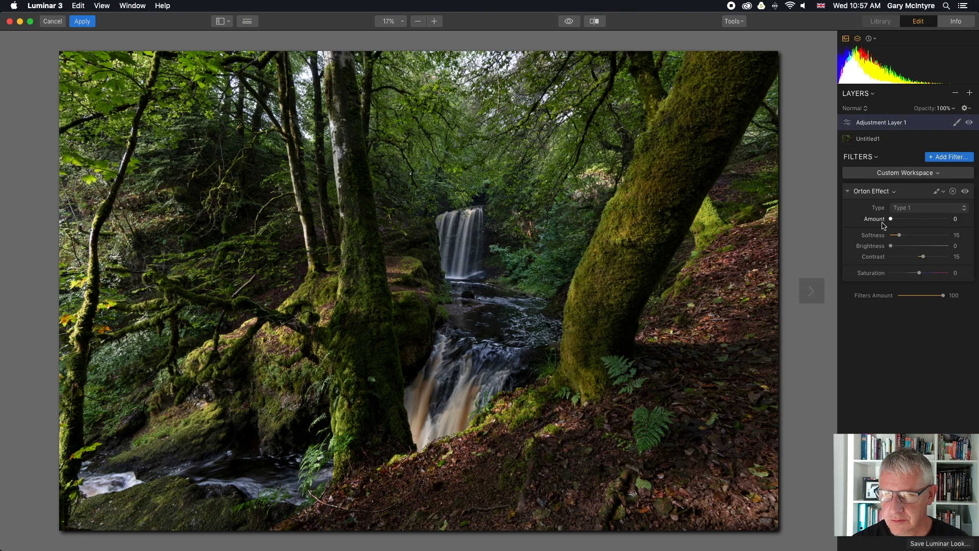
drag(890, 219, 903, 221)
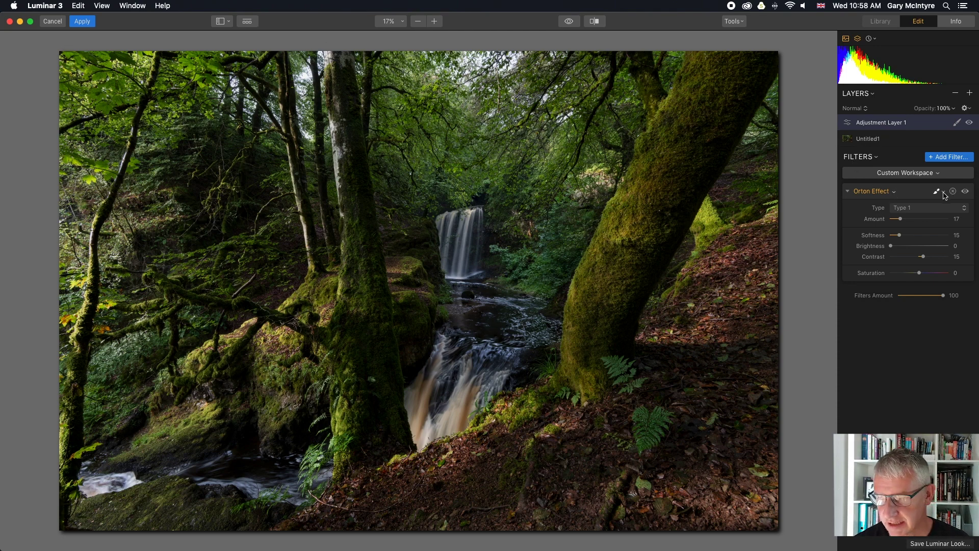
Mask the Orton Effect with a brush in Erase mode, removing it from the large leaning mossy trunk, and check the mask overlay
click(944, 192)
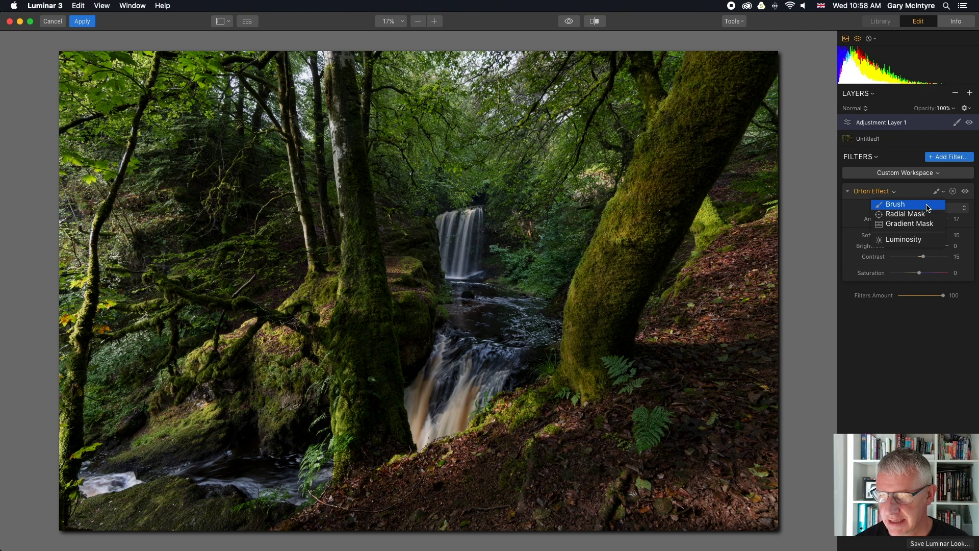
click(928, 206)
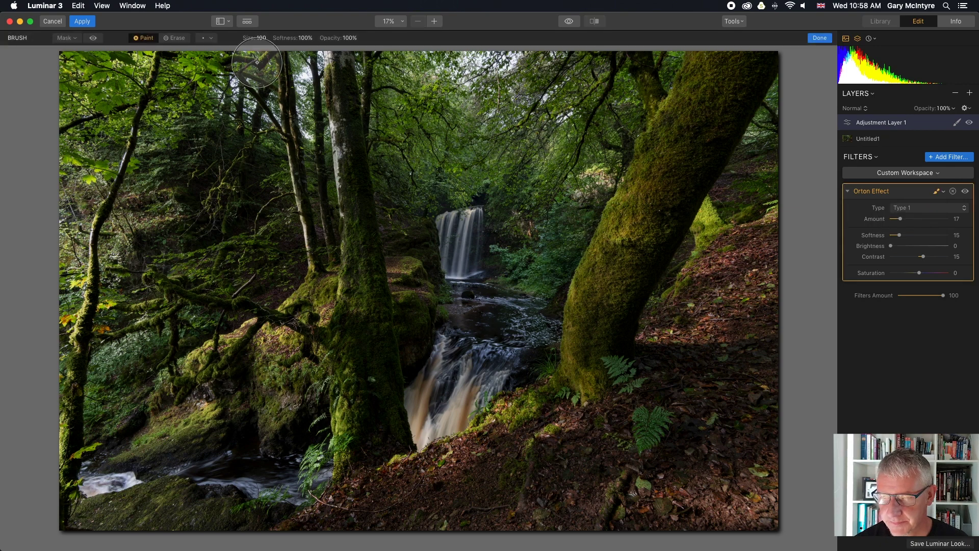
click(181, 40)
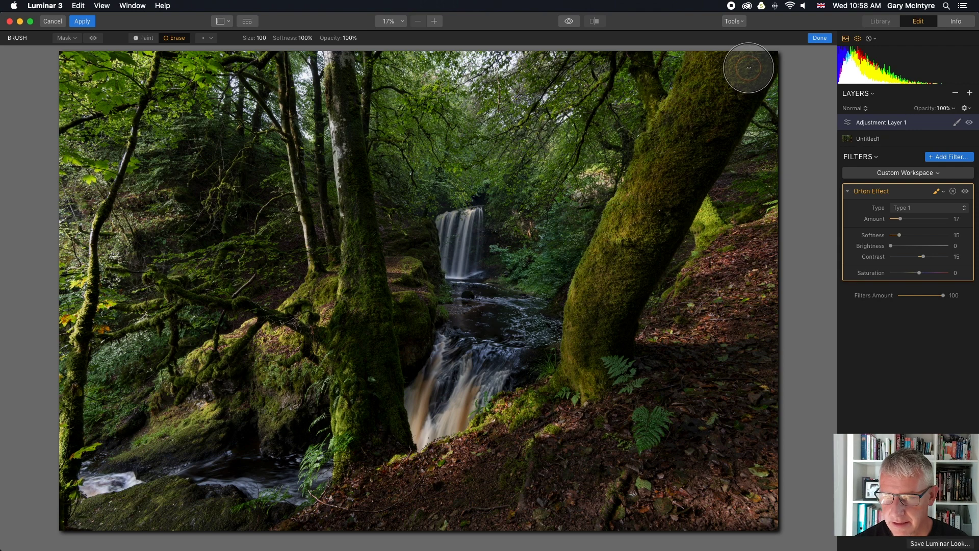
mouse_move(710, 123)
mouse_down()
mouse_move(639, 236)
mouse_move(601, 341)
mouse_move(595, 308)
mouse_move(718, 59)
mouse_move(580, 301)
mouse_move(594, 361)
mouse_move(637, 261)
mouse_move(748, 55)
mouse_up()
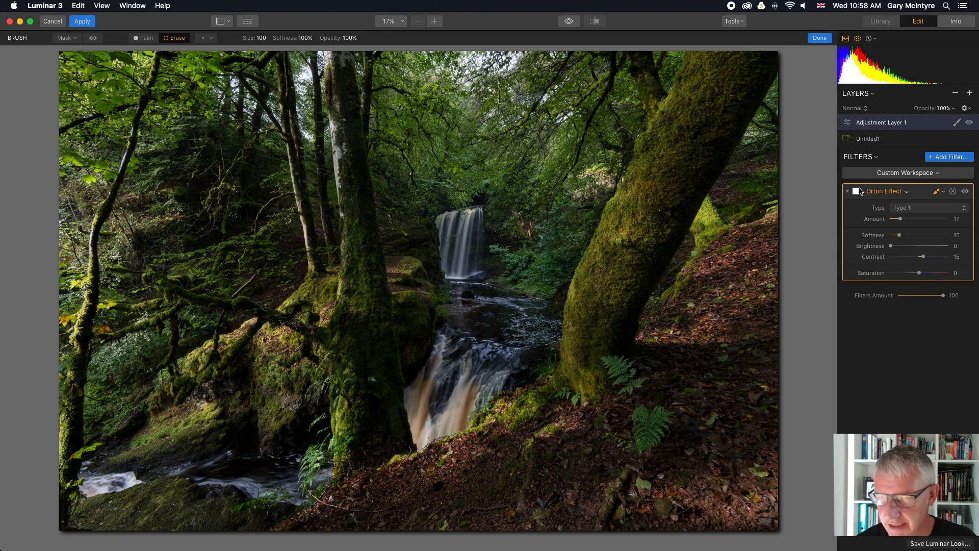
click(93, 39)
click(93, 39)
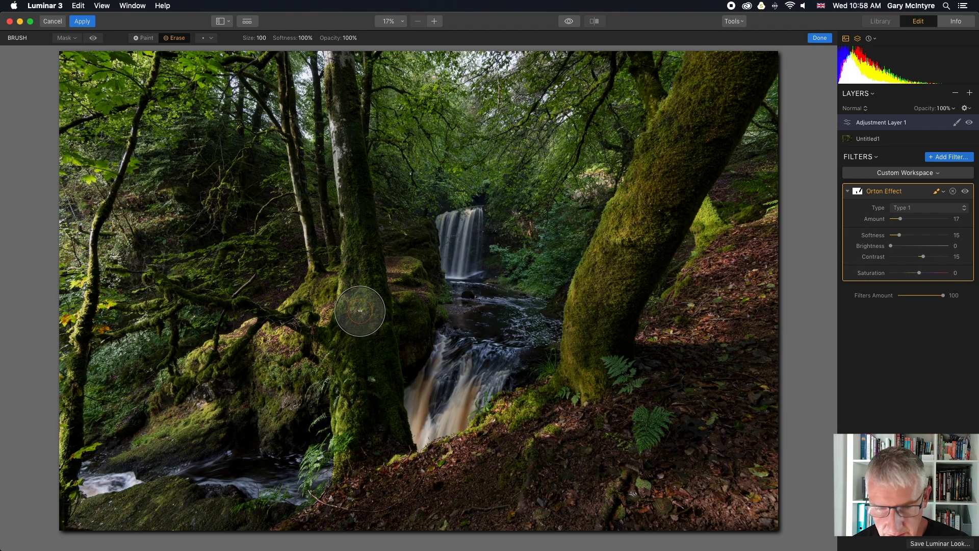
Reduce the eraser brush to size 64 and erase the Orton Effect along the upright mossy trunk beside the waterfall
key(bracketleft)
key(bracketleft)
key(bracketleft)
key(bracketleft)
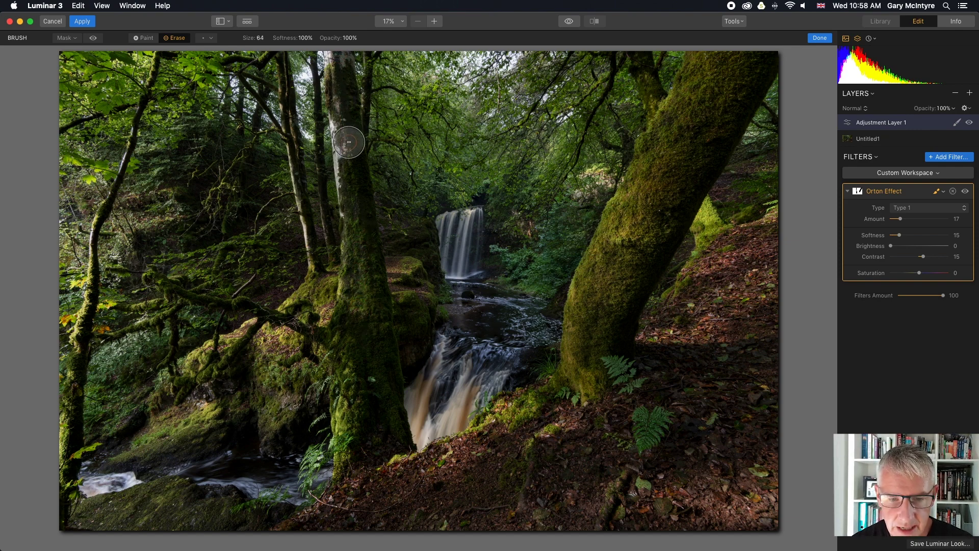
mouse_move(357, 221)
mouse_down()
mouse_move(384, 376)
mouse_move(381, 442)
mouse_up()
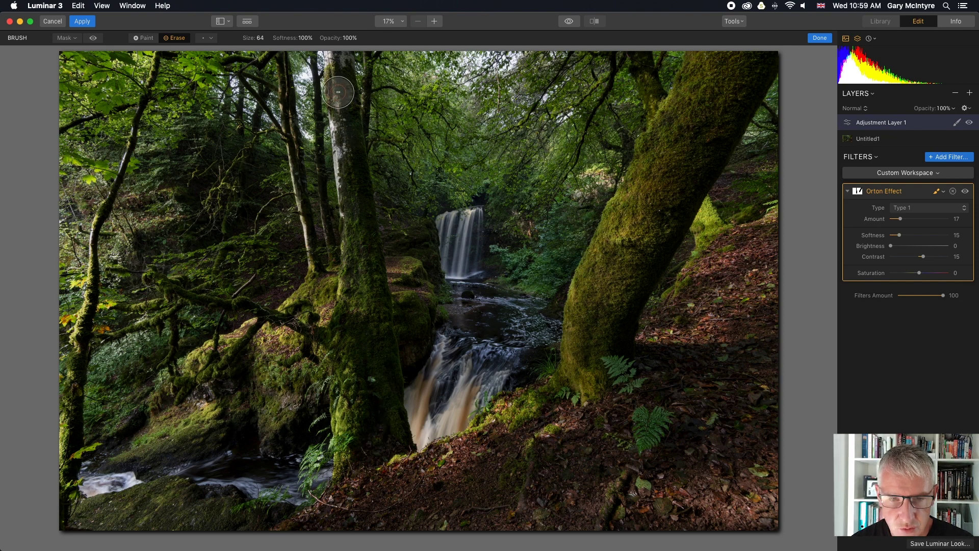
Erase the Orton Effect from the thin branches and the ferns with a size 16 brush, check the mask overlay and finish masking
key(bracketleft)
key(bracketleft)
key(bracketleft)
key(bracketleft)
key(bracketleft)
key(bracketleft)
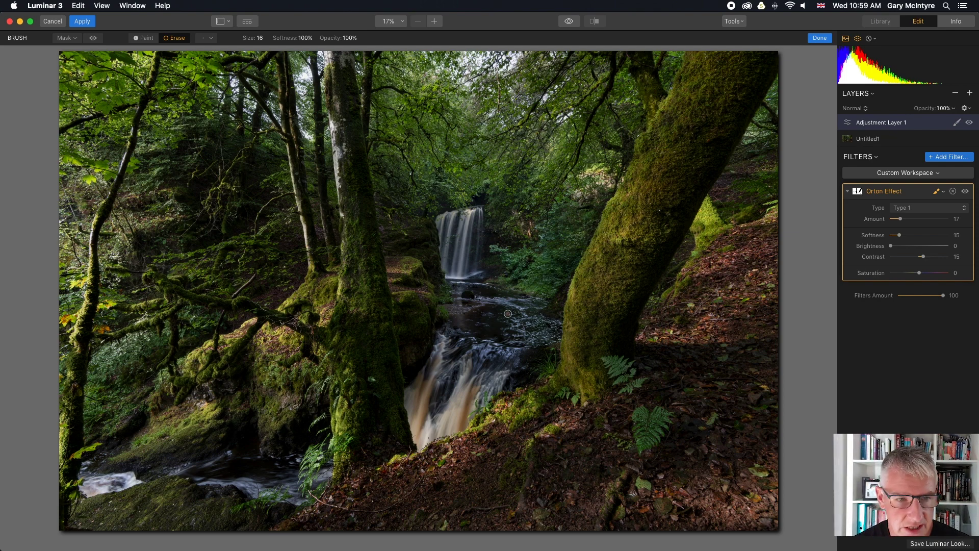
click(94, 39)
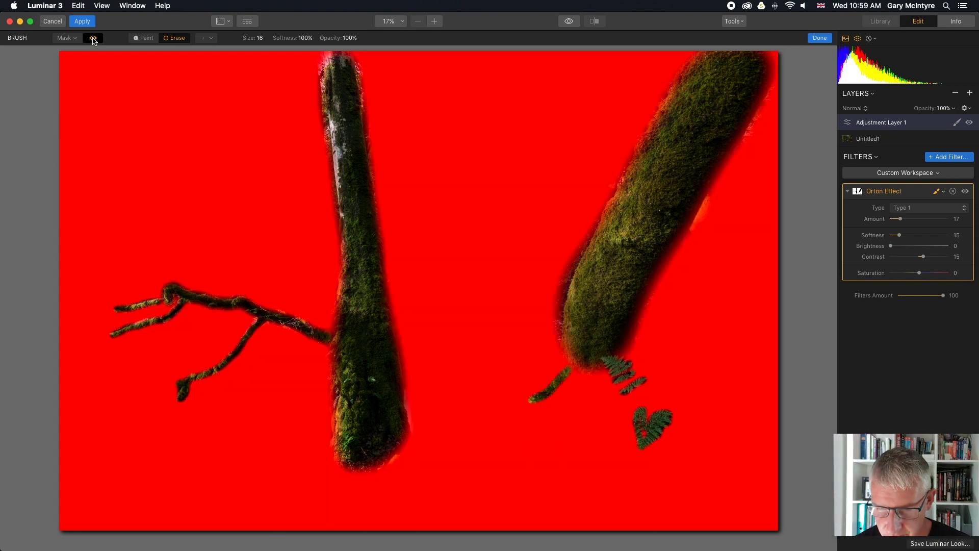
click(94, 38)
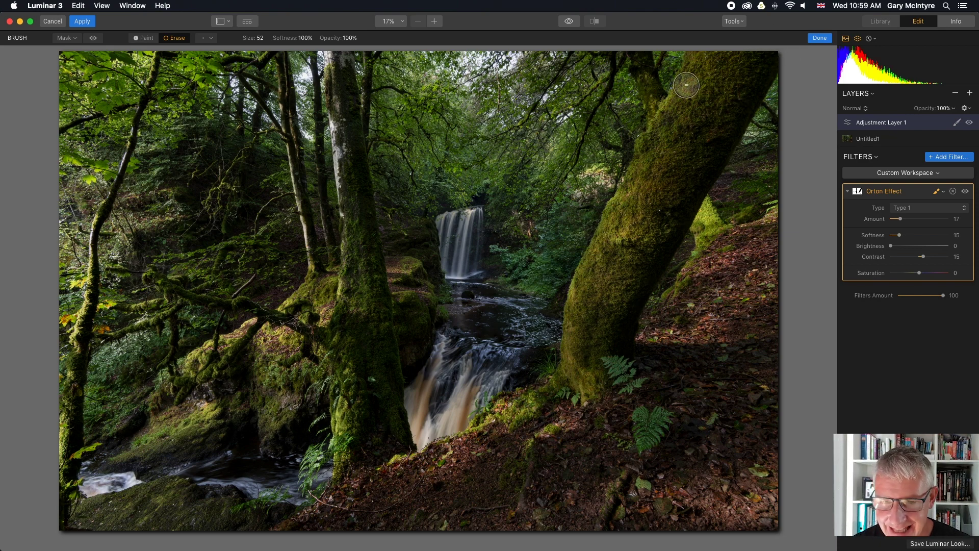
click(848, 193)
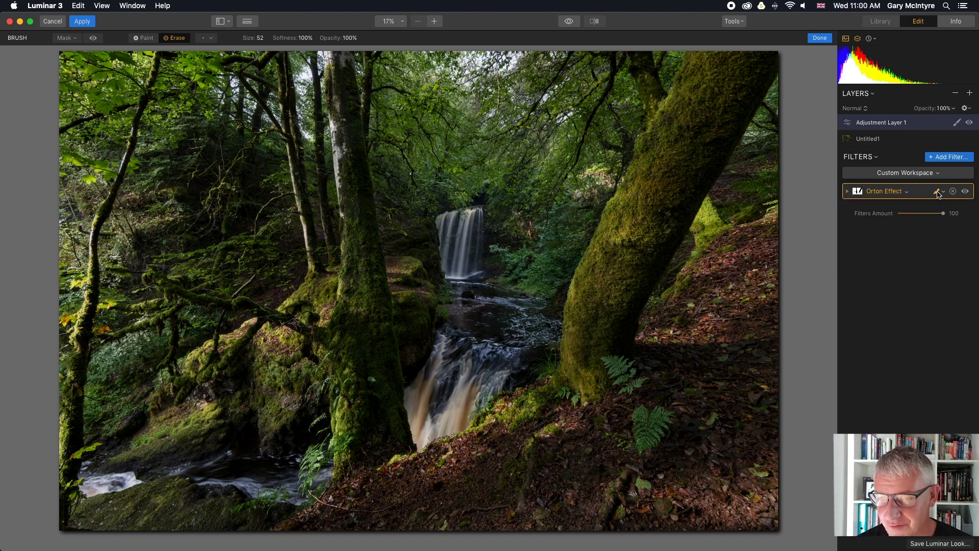
click(948, 156)
click(949, 156)
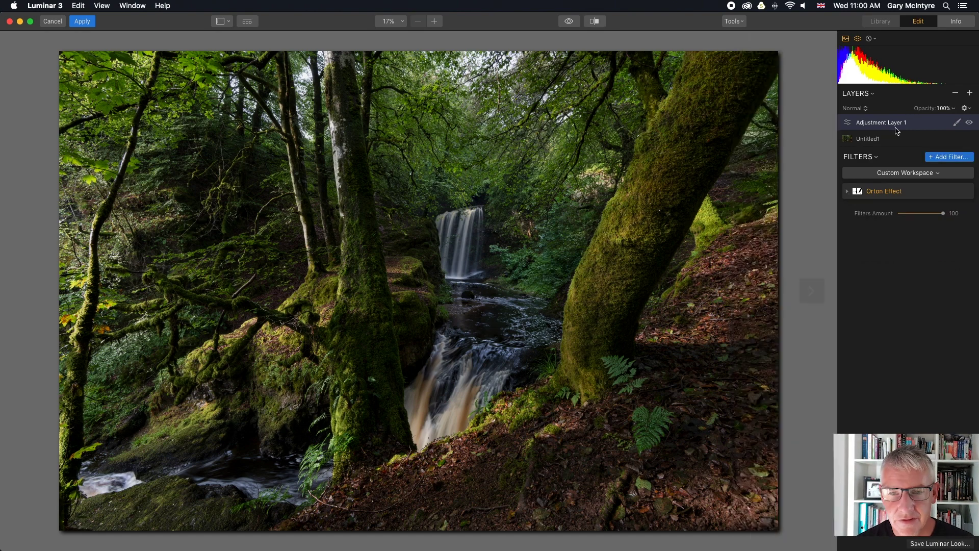
Add a Vignette filter to the adjustment layer and darken the edges with an Amount of about -62
click(951, 157)
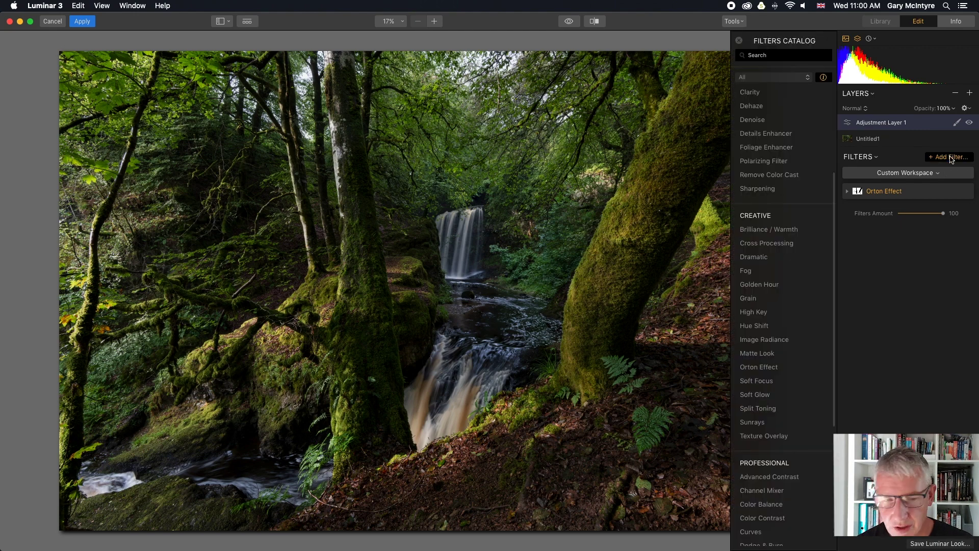
mouse_move(805, 187)
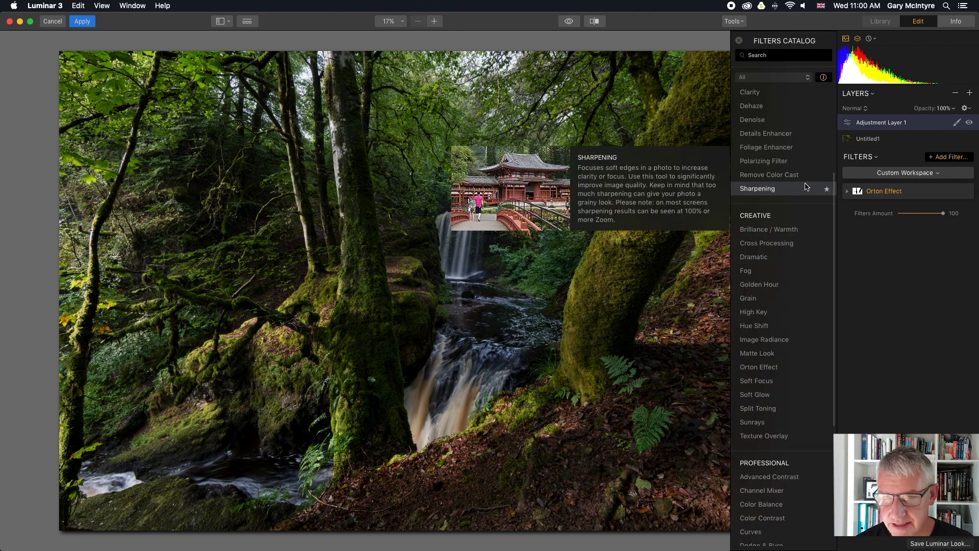
scroll(805, 186, up, 5)
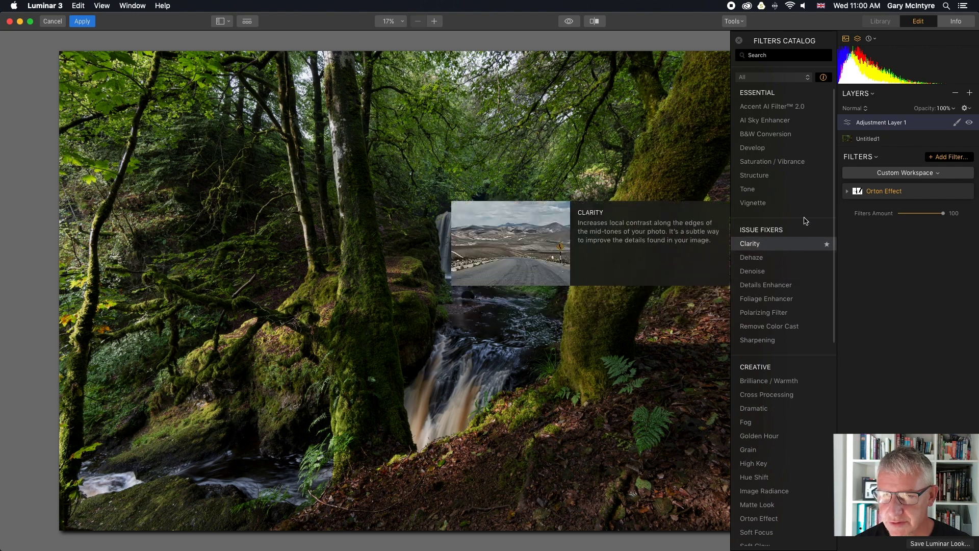
click(784, 207)
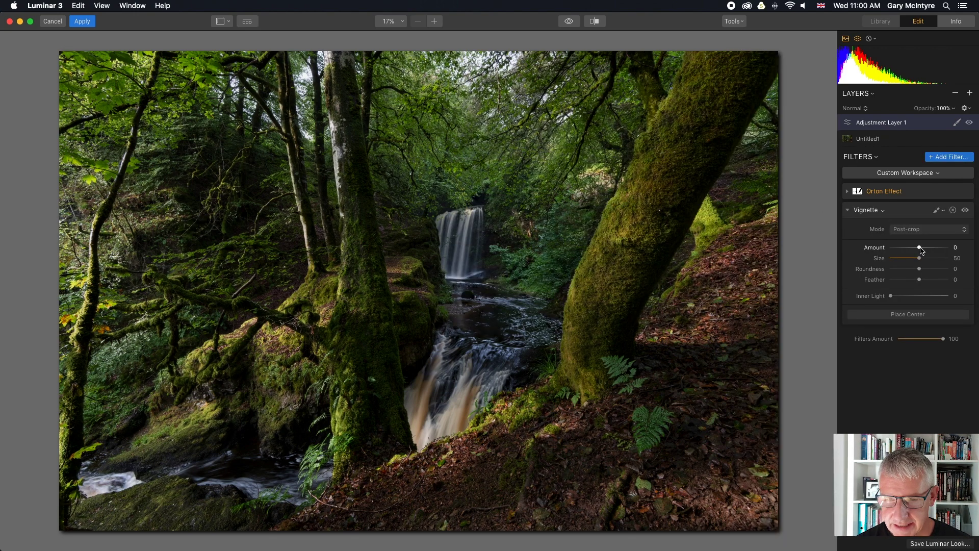
drag(921, 250, 902, 251)
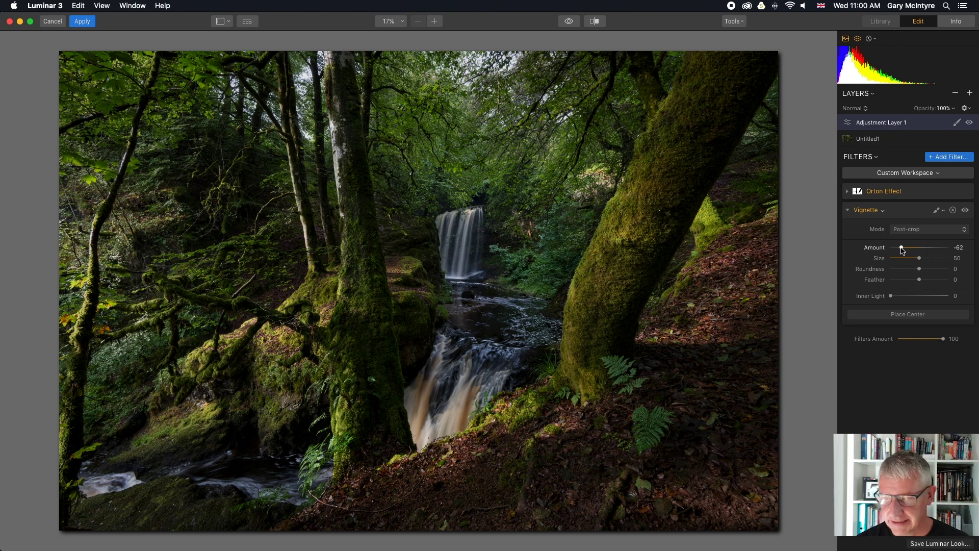
mouse_move(902, 249)
mouse_down()
mouse_move(879, 248)
mouse_move(918, 249)
mouse_move(901, 249)
mouse_up()
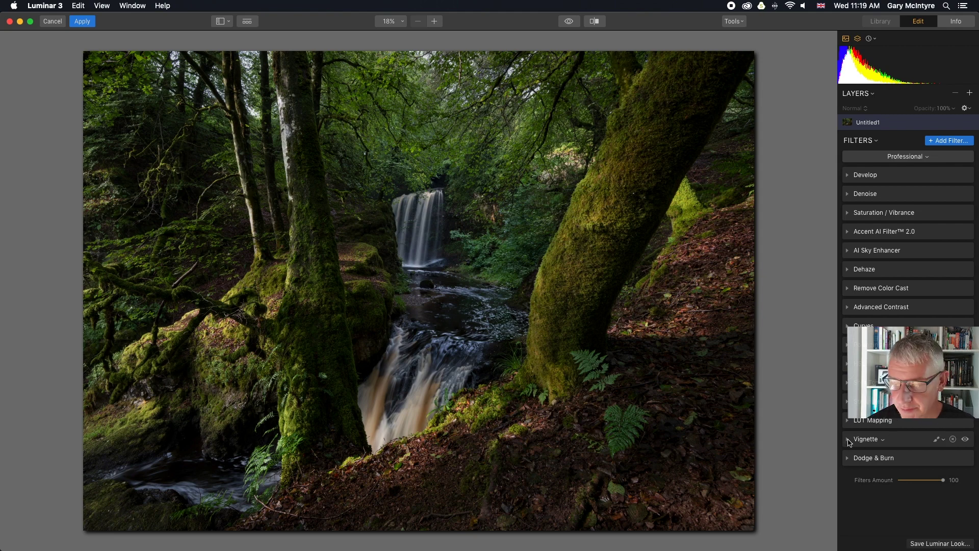
Set the Vignette Amount to -48 on the Untitled1 layer
click(849, 440)
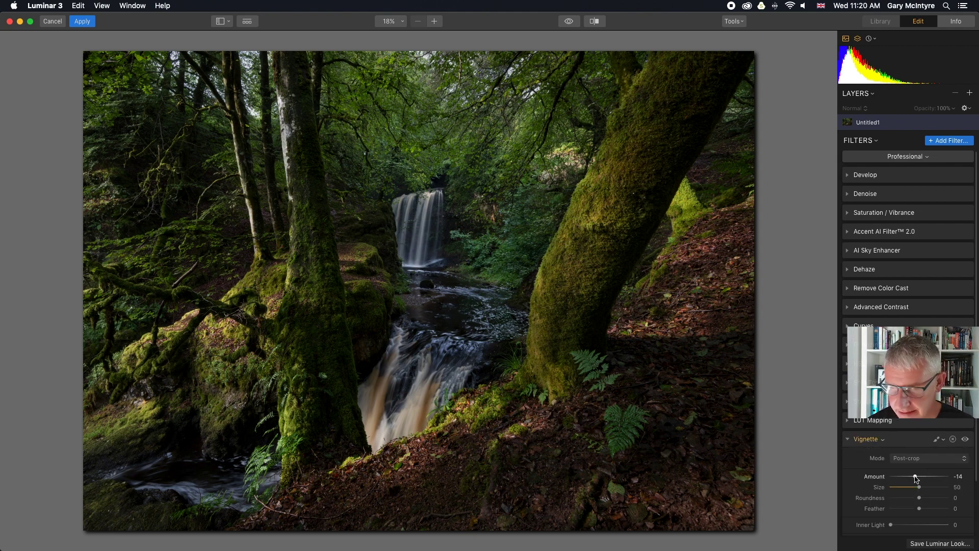
drag(915, 477, 905, 478)
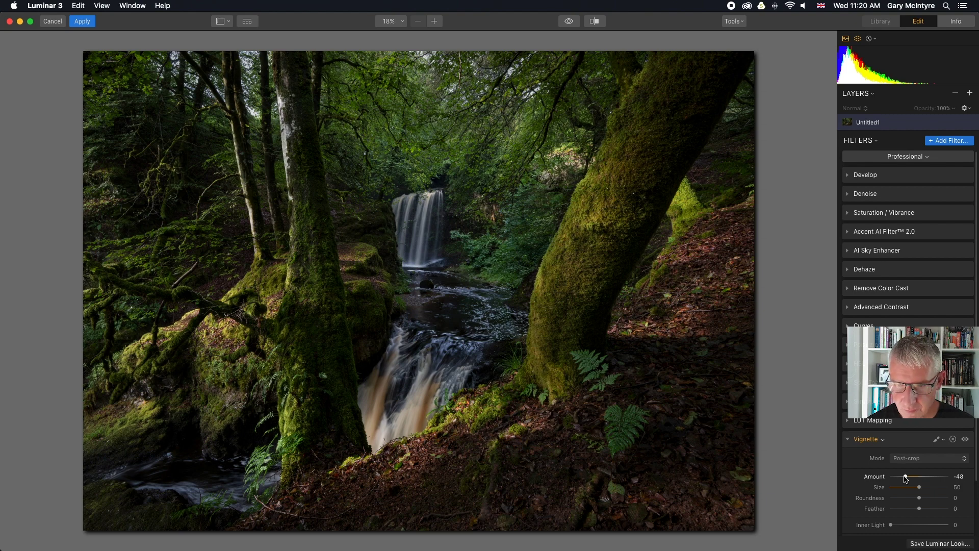
Apply the Luminar 3 edits back to the image in Photoshop and run the AUTUMN AND FOLDER action on it
click(82, 21)
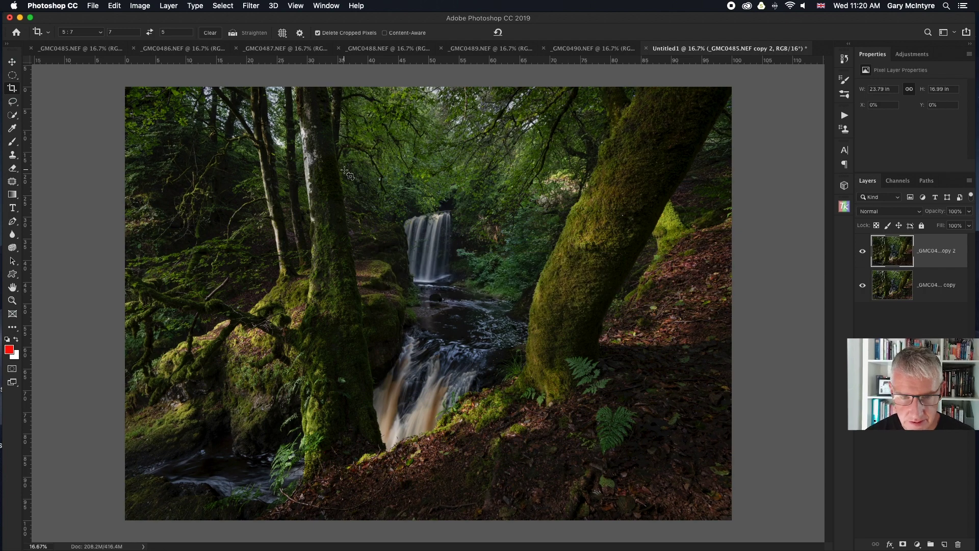
click(843, 117)
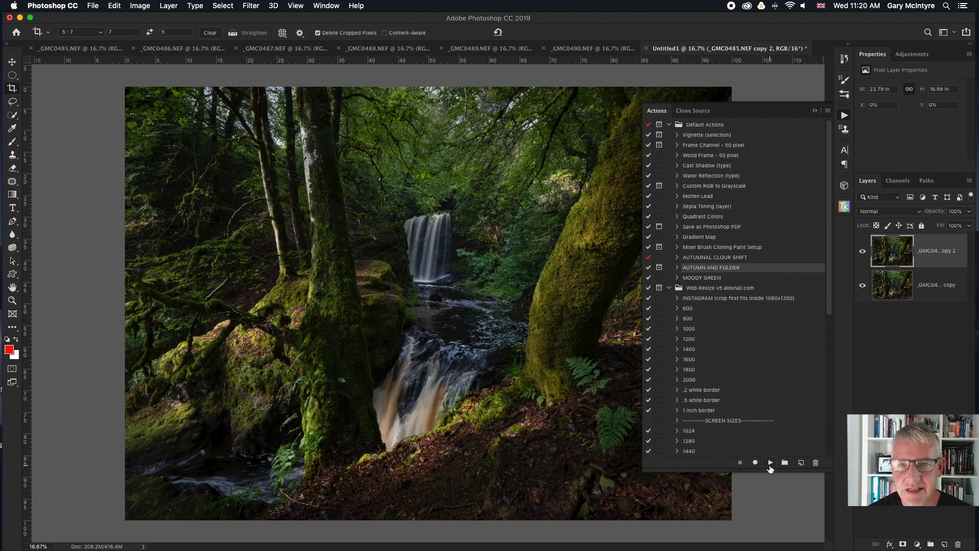
click(770, 463)
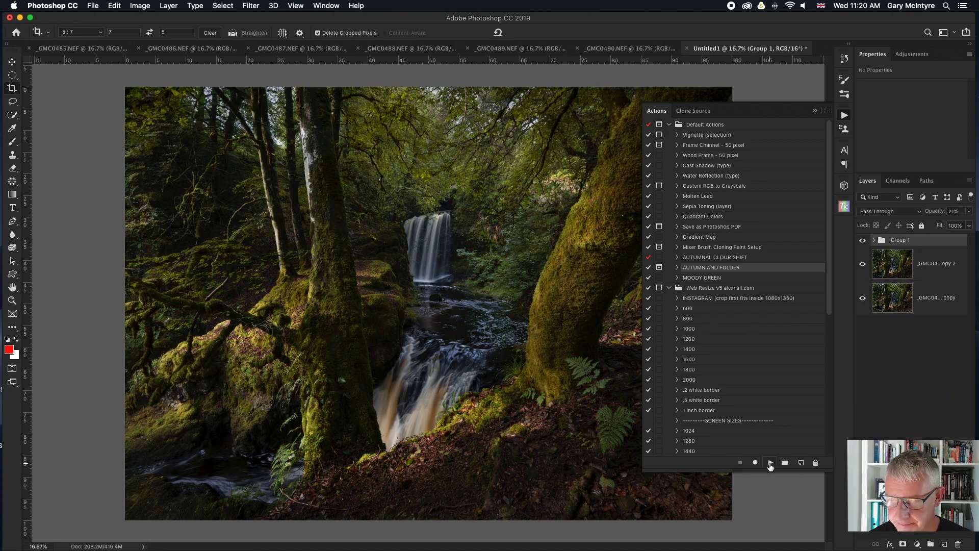
click(815, 111)
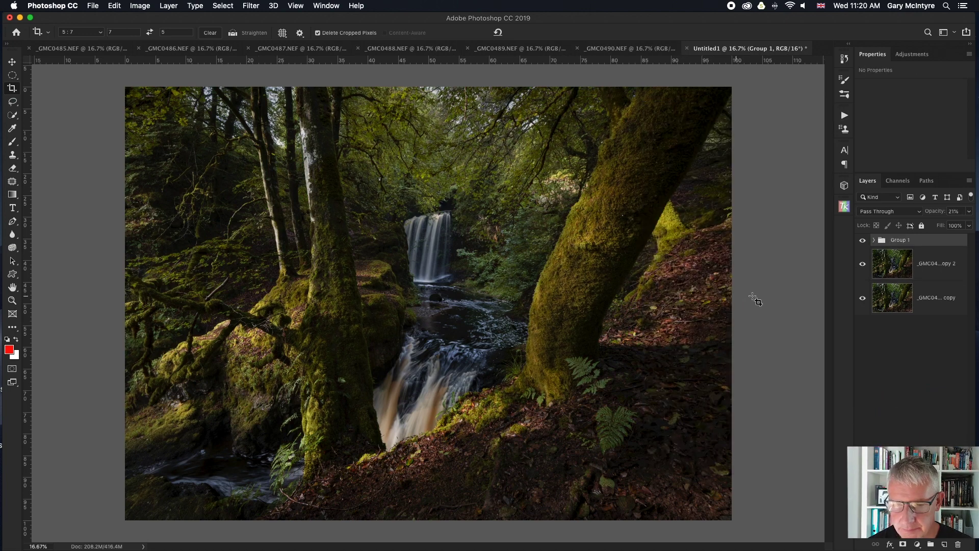
Compare the image with and without the autumn colour group, and set Group 1's opacity to 13%
click(862, 242)
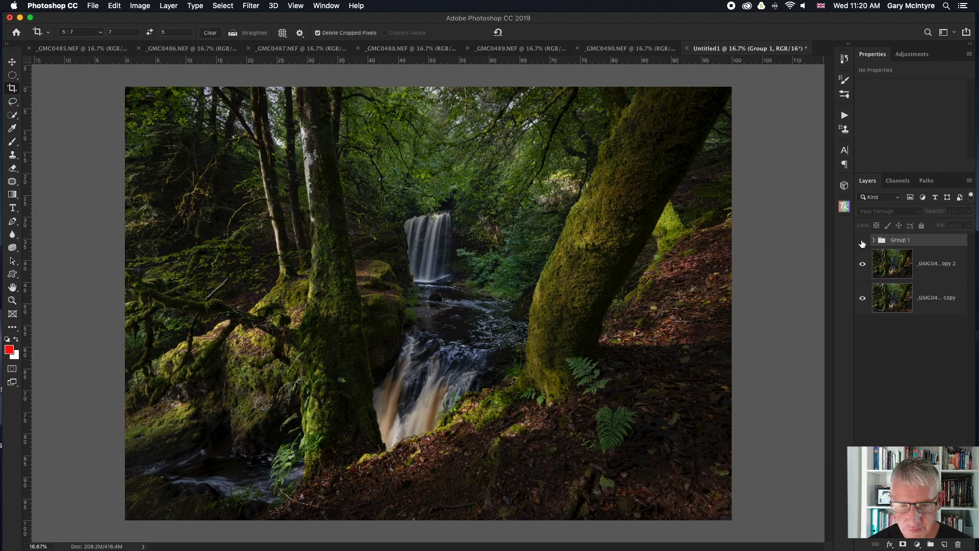
click(862, 242)
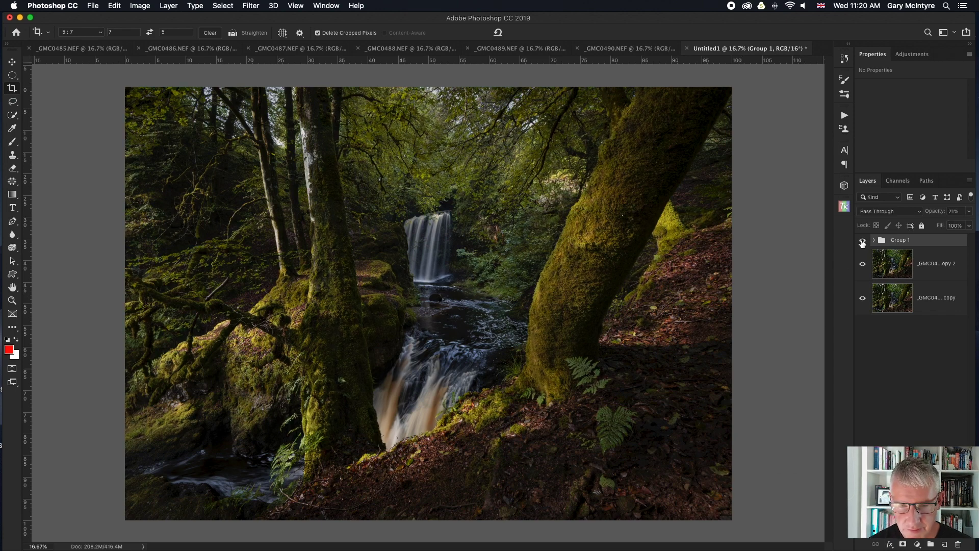
click(969, 211)
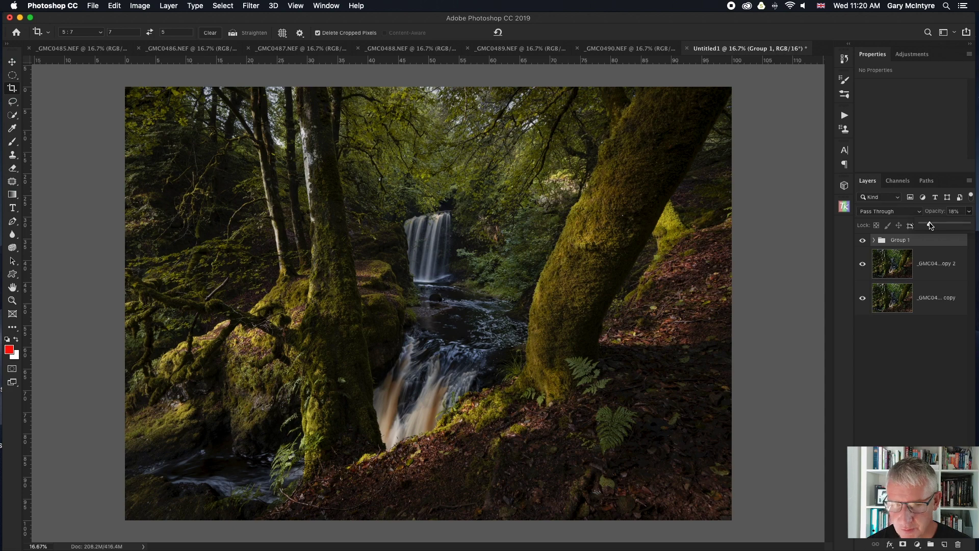
drag(931, 226, 928, 226)
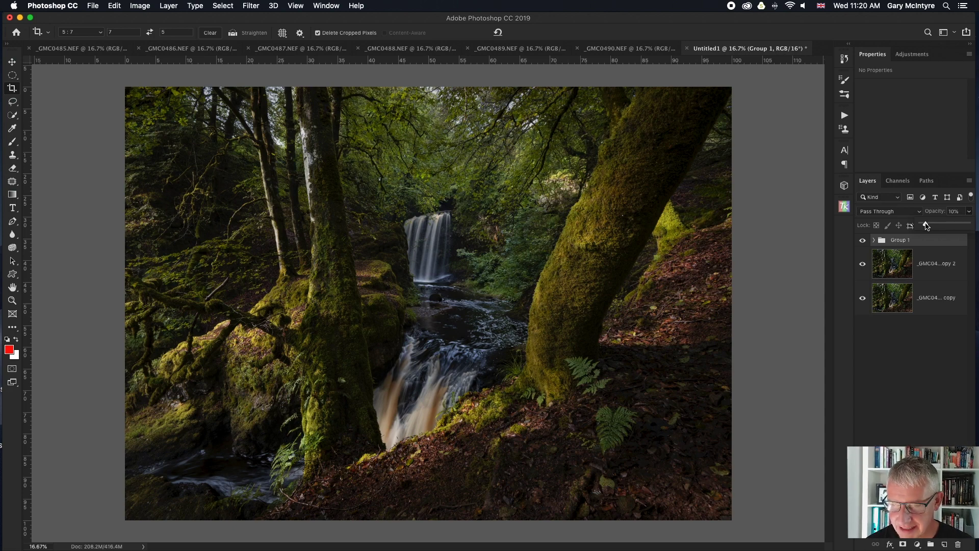
drag(927, 226, 929, 226)
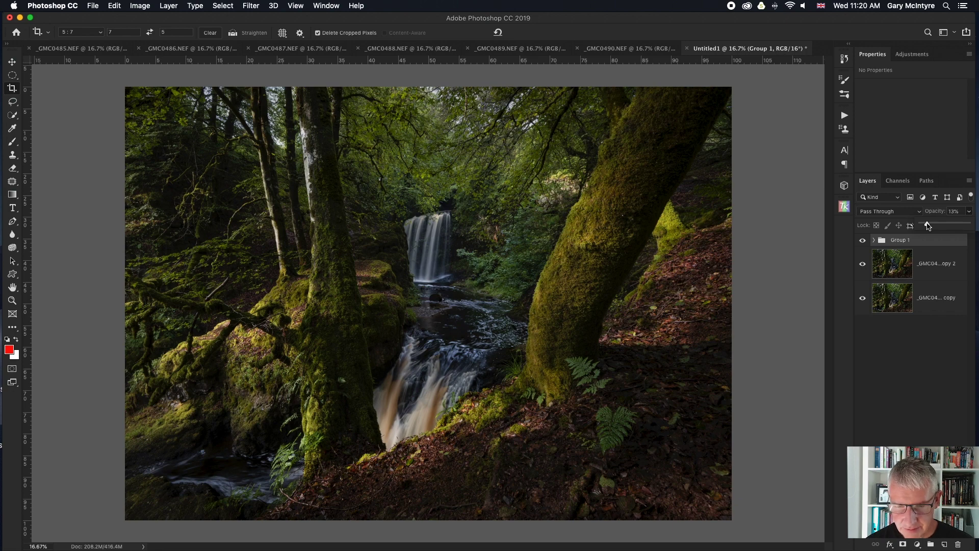
click(555, 410)
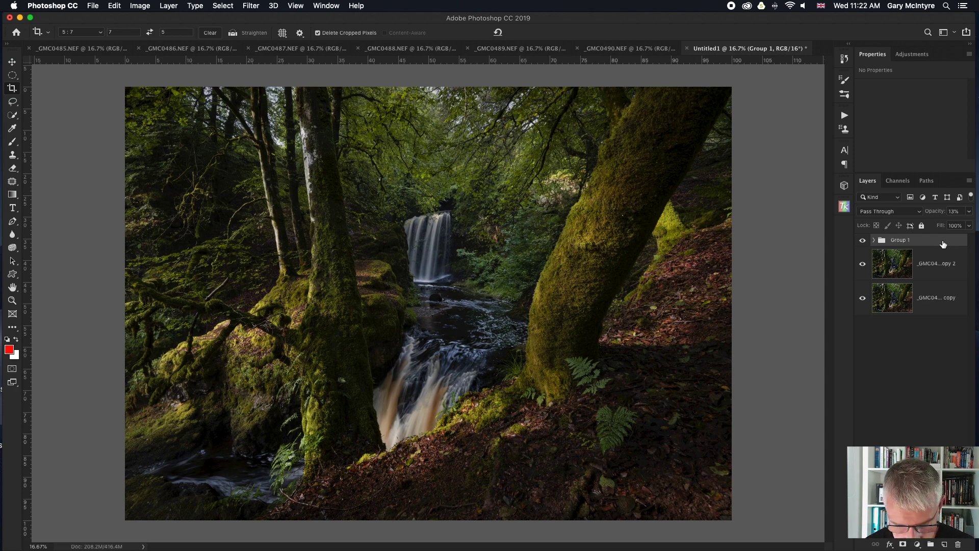
Stamp all visible layers onto a new layer above Group 1 and open it in the Camera Raw Filter
drag(943, 244, 943, 240)
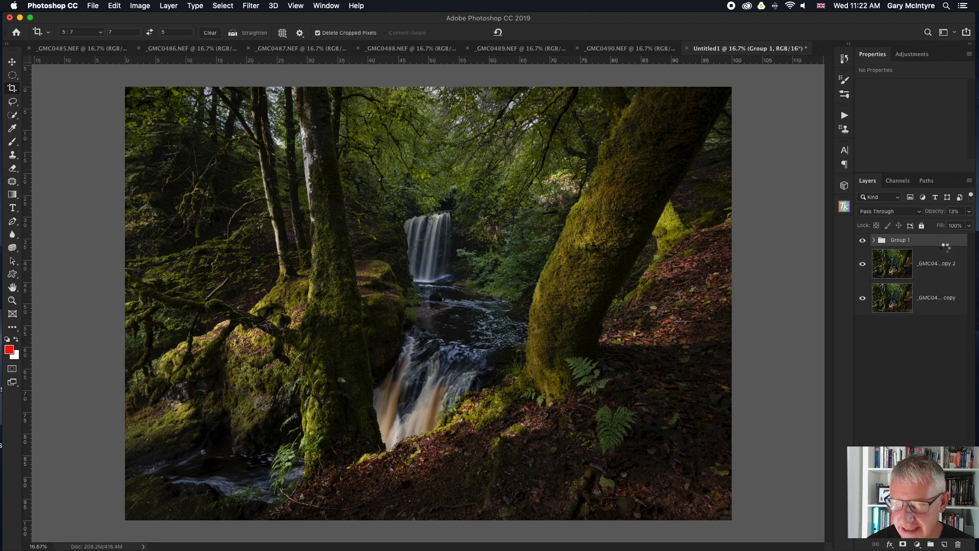
key(super+shift+alt+n)
key(super+alt+shift+e)
click(251, 7)
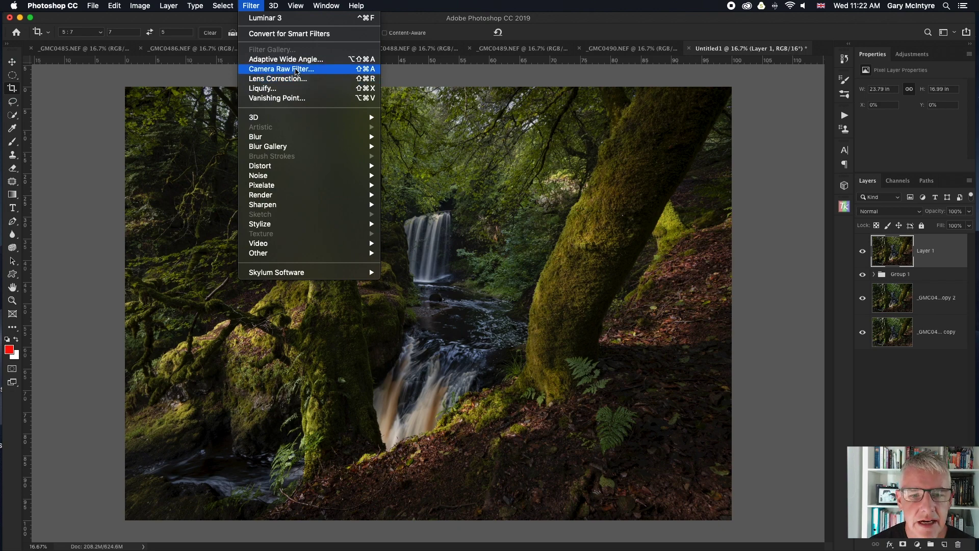
click(297, 69)
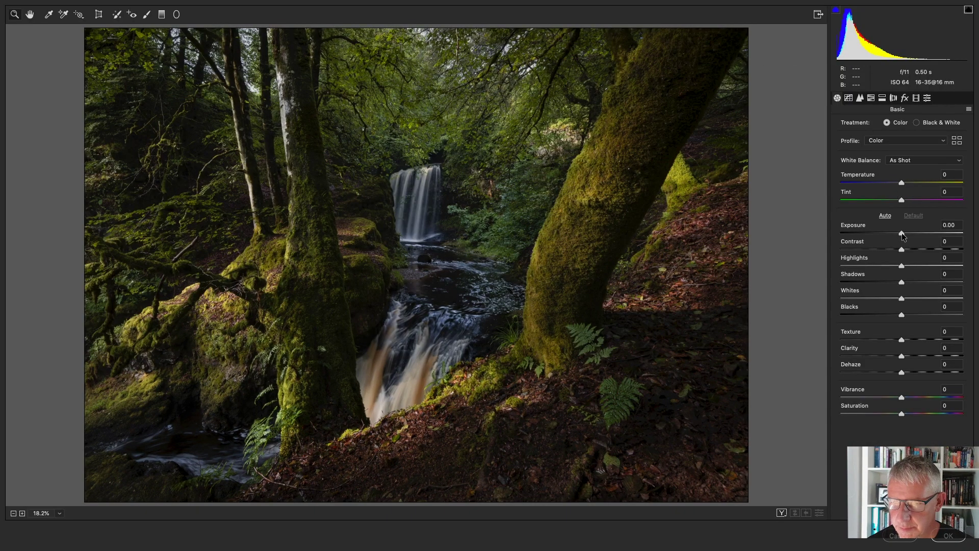
Set the basic adjustments to Exposure -0.10, Contrast +11, Highlights +12, Shadows -2 and Texture +4
drag(902, 232, 899, 232)
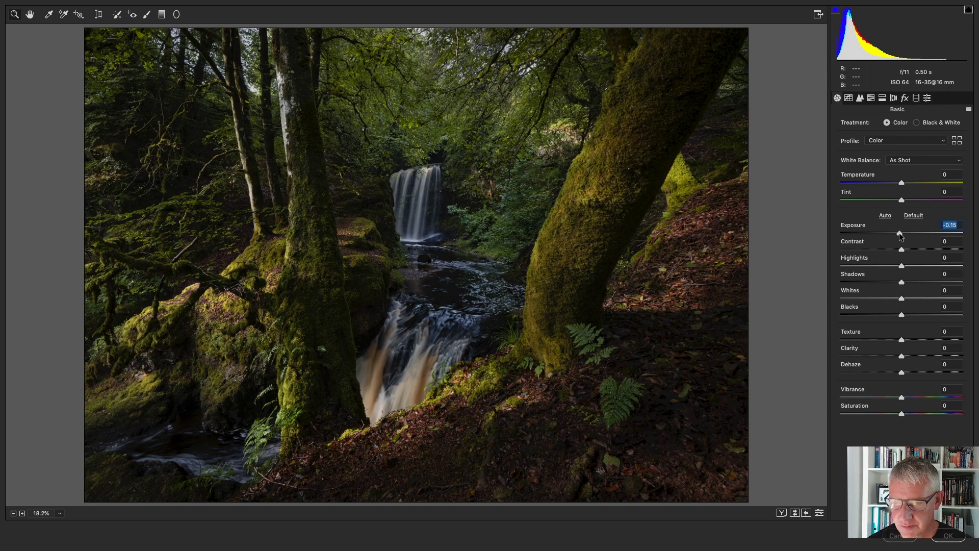
drag(900, 232, 901, 232)
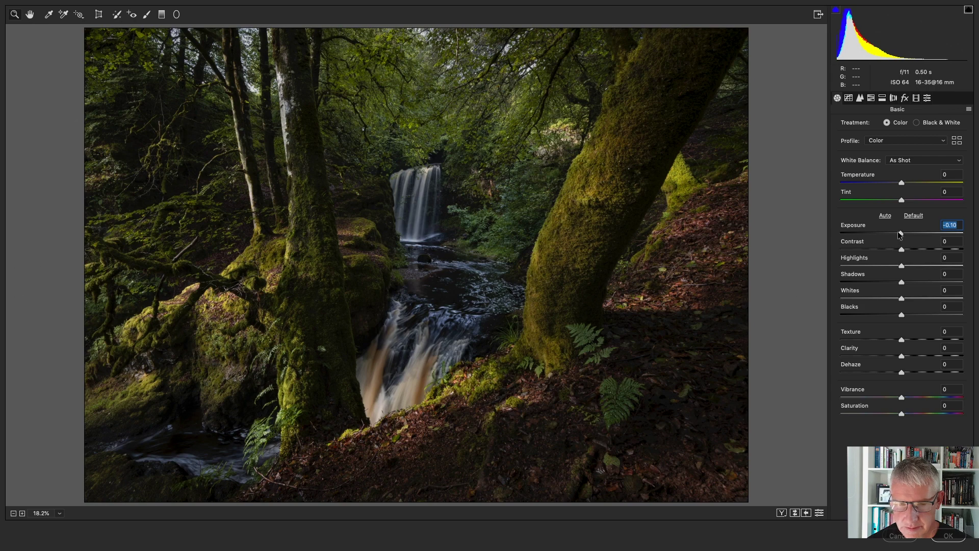
mouse_move(901, 266)
mouse_down()
mouse_move(911, 267)
mouse_move(866, 281)
mouse_move(900, 281)
mouse_up()
drag(901, 249, 911, 251)
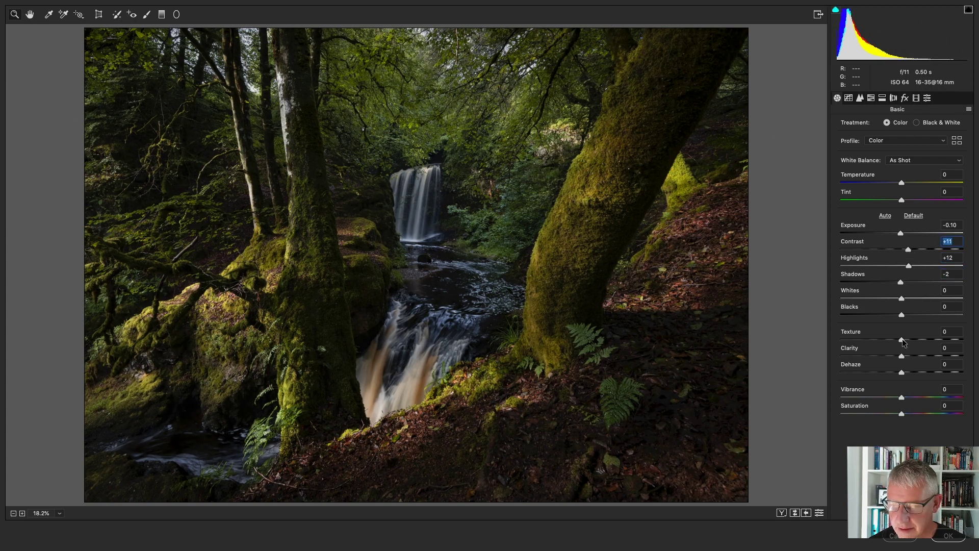
drag(902, 339, 904, 338)
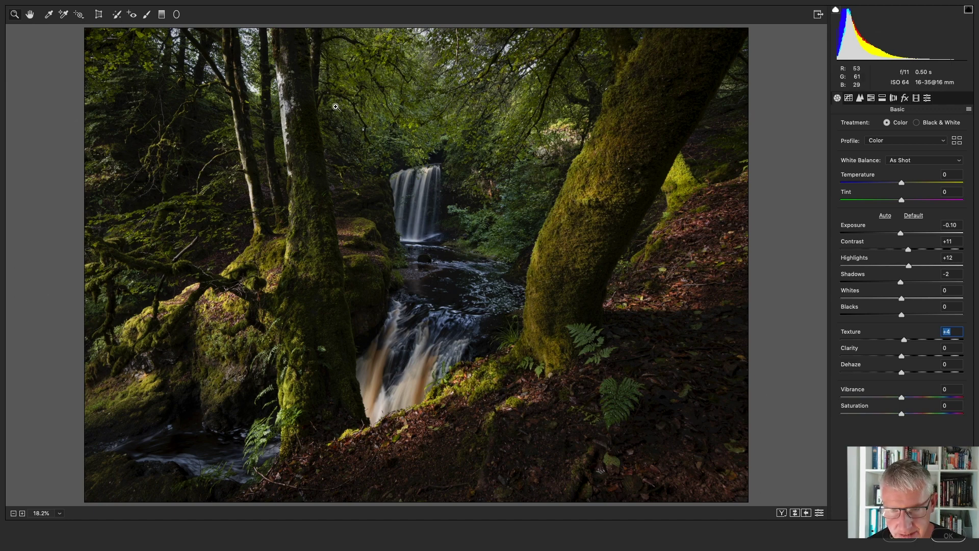
Reset the Radial Filter's local corrections, place an ellipse over the bright mossy patch behind the leaning trunk and set its Exposure to -0.45
click(177, 14)
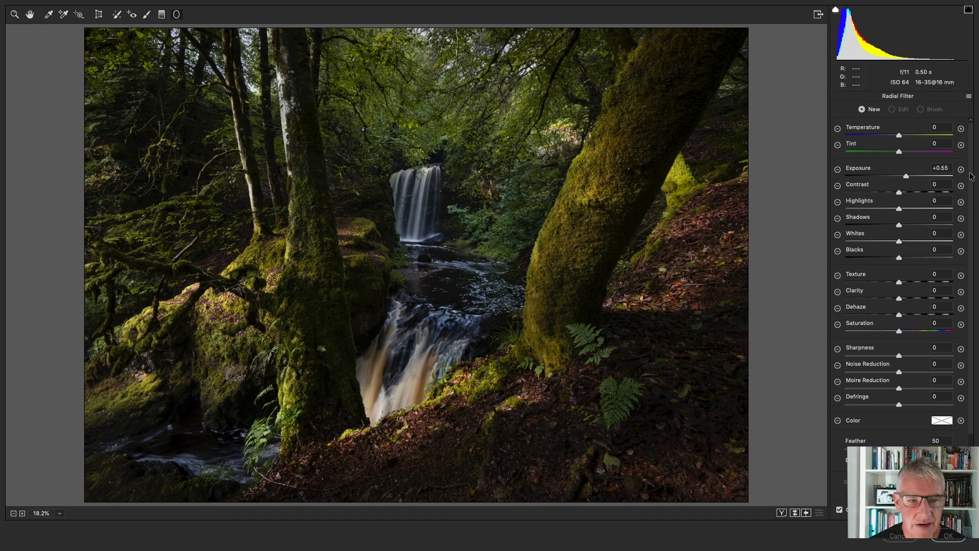
click(969, 97)
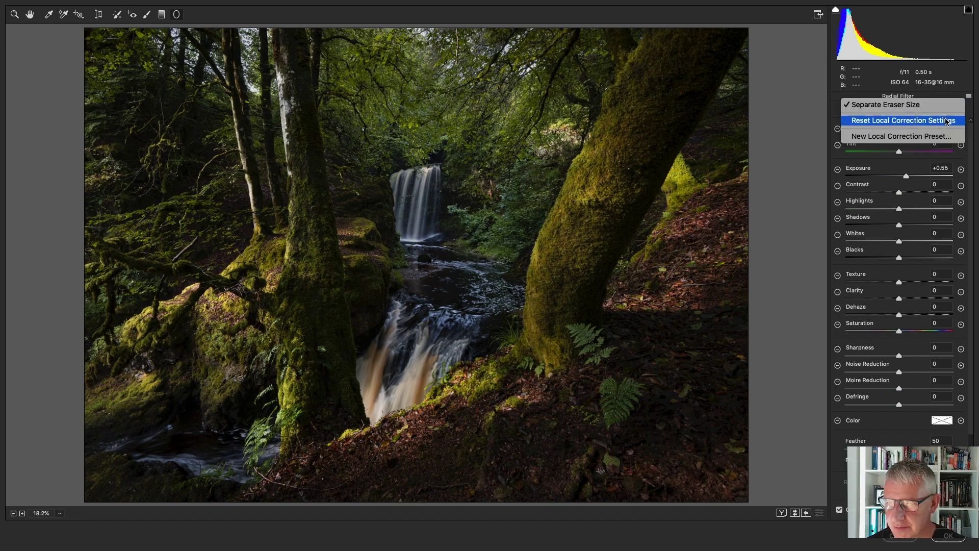
click(948, 119)
mouse_move(688, 184)
mouse_down()
mouse_move(713, 231)
mouse_move(690, 212)
mouse_move(685, 183)
mouse_up()
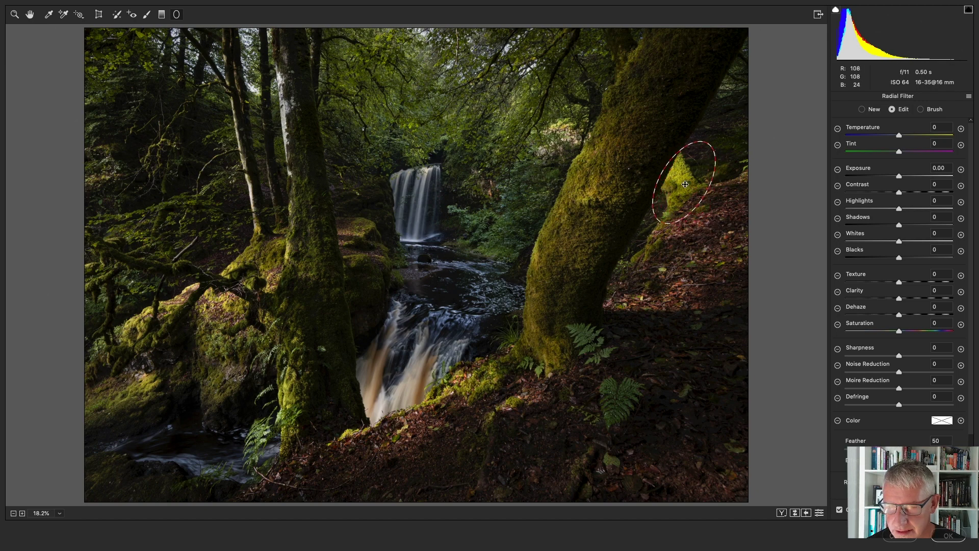
click(839, 511)
drag(900, 176, 894, 177)
click(899, 177)
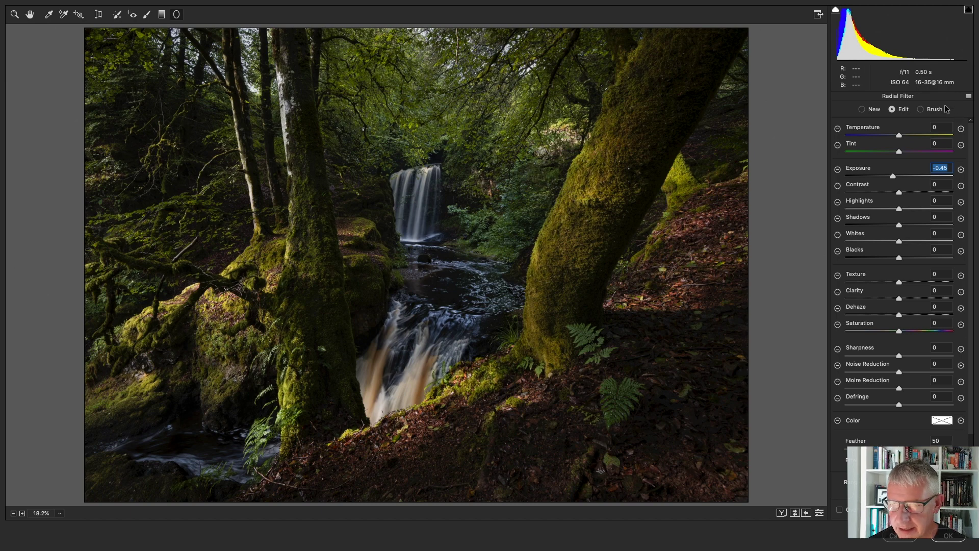
Add a narrow, tilted radial filter along the lit edge of the leaning mossy trunk and set its Exposure to +0.20
click(862, 109)
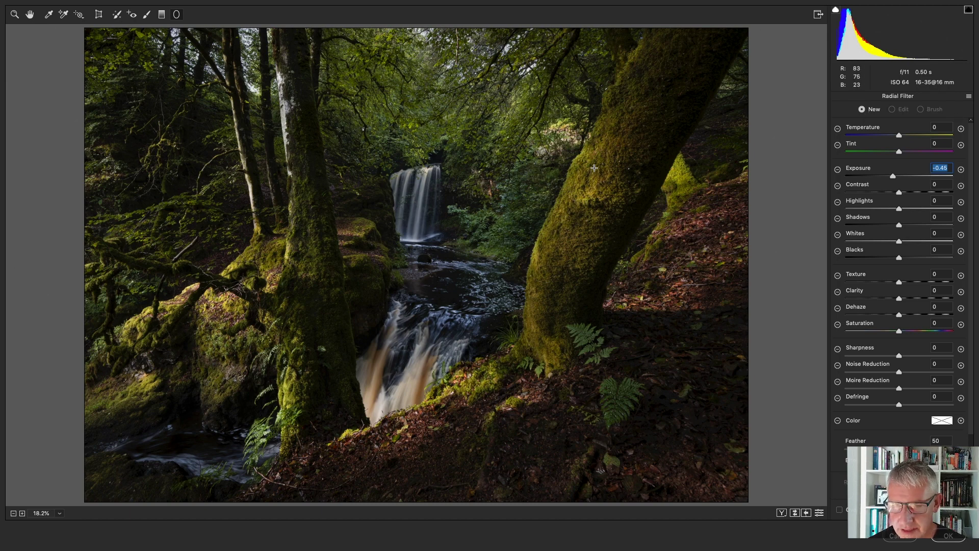
drag(595, 165, 564, 253)
click(839, 509)
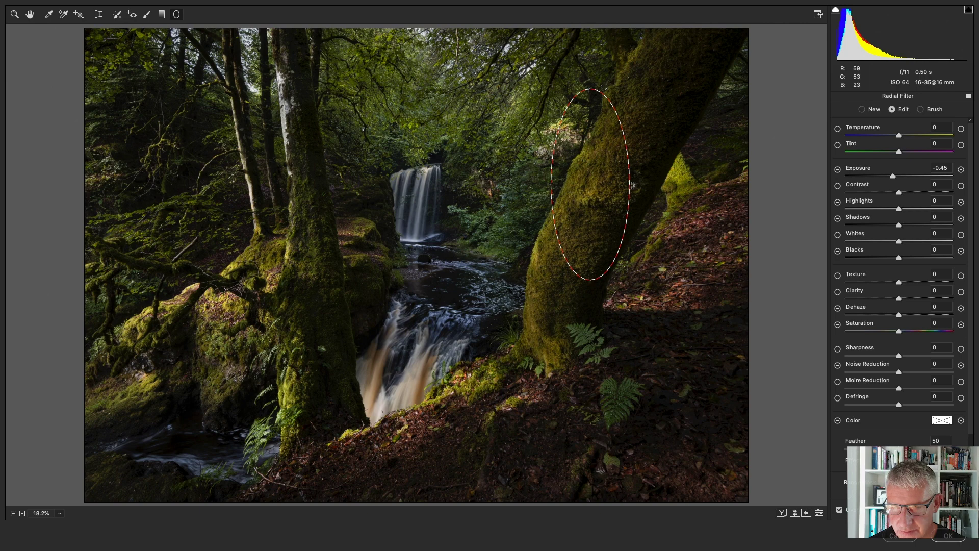
drag(635, 185, 586, 191)
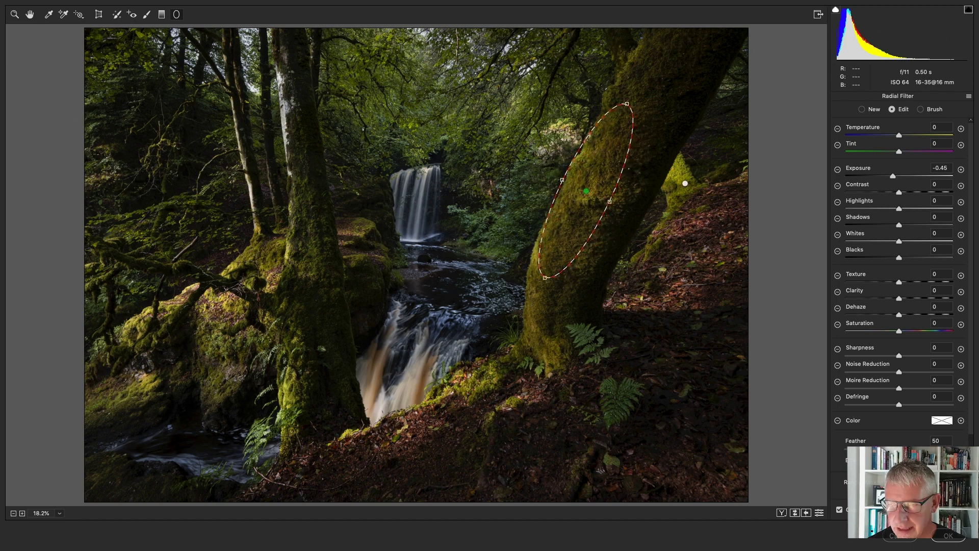
click(840, 510)
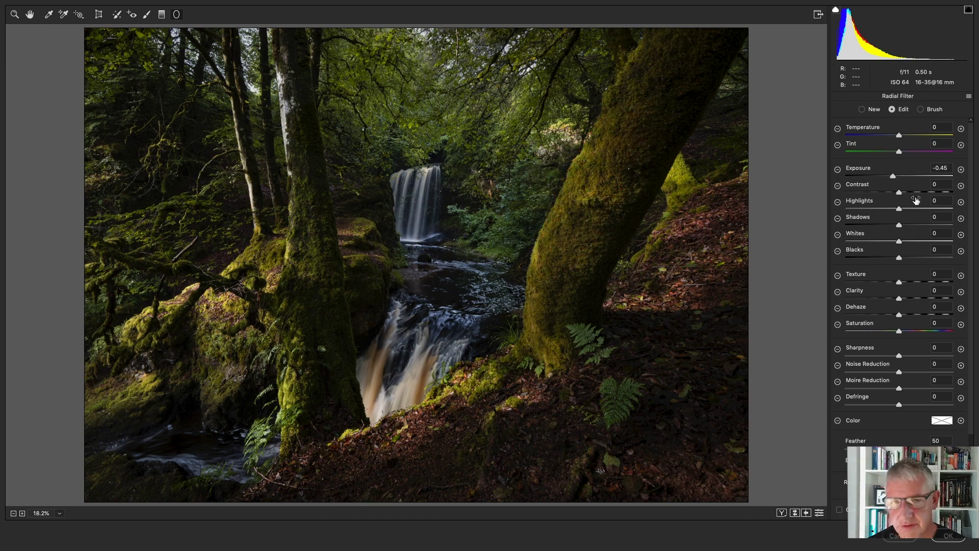
drag(894, 176, 901, 180)
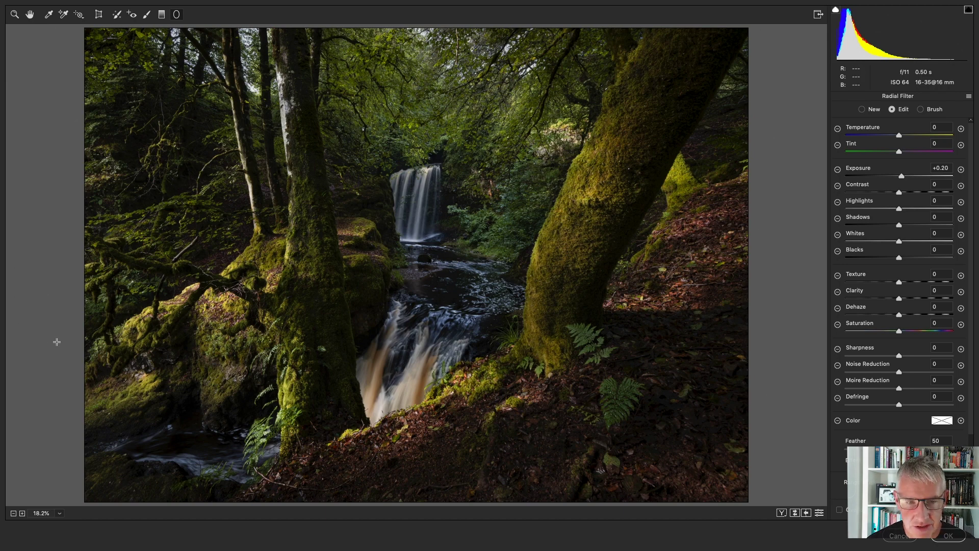
Place a tilted radial filter over the mossy bank beside the lower waterfall and set its Exposure to 0.00
click(839, 509)
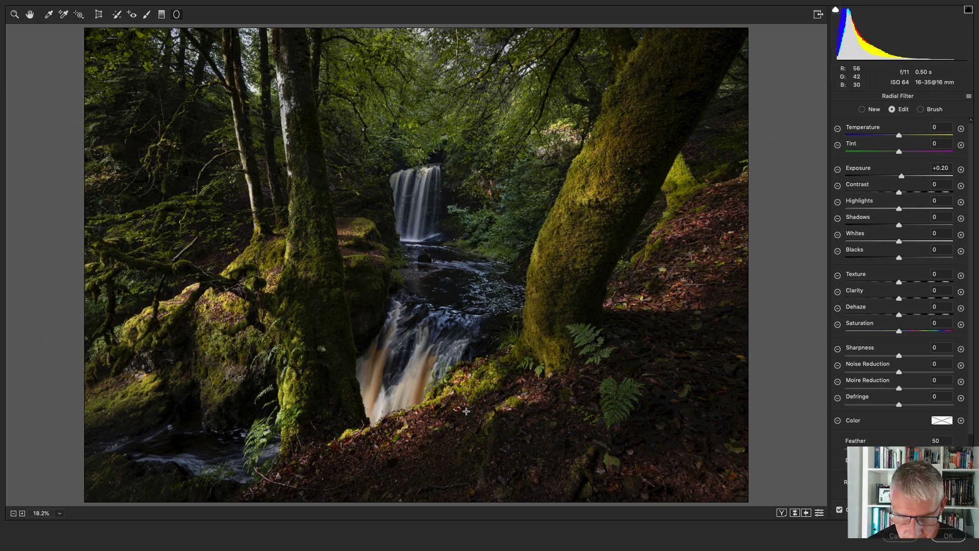
drag(472, 412, 539, 369)
drag(458, 408, 435, 411)
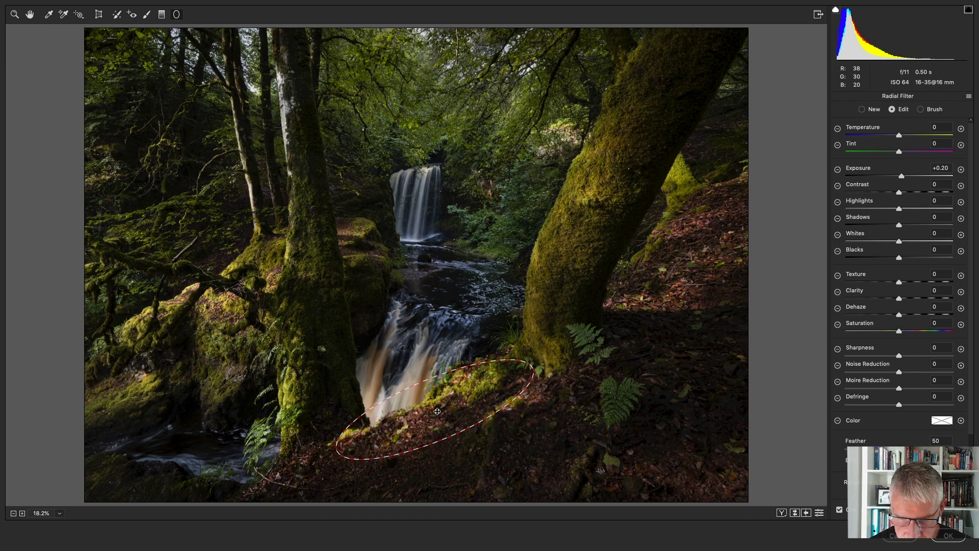
click(839, 509)
drag(901, 176, 899, 176)
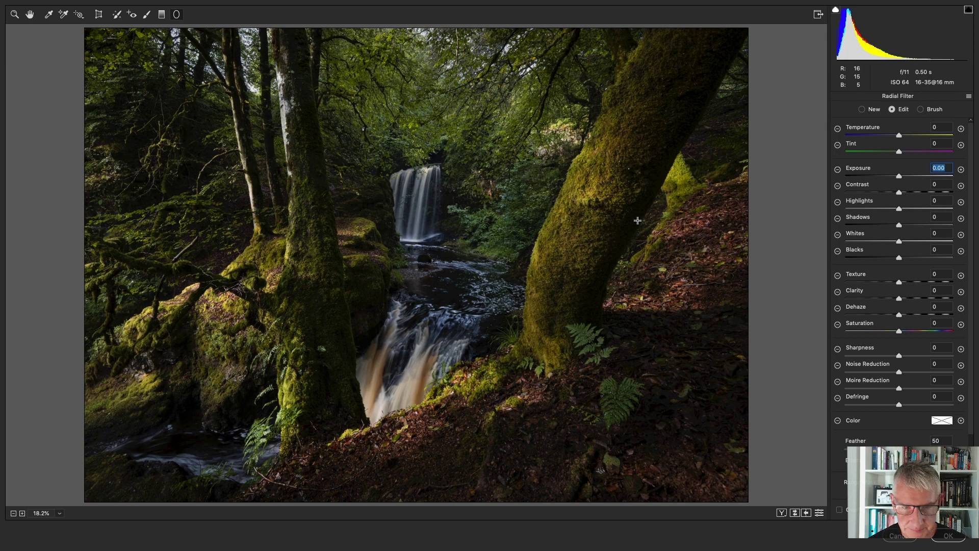
Add a Graduated Filter from above the image down to the upper waterfall and set its Exposure to -0.75
click(163, 14)
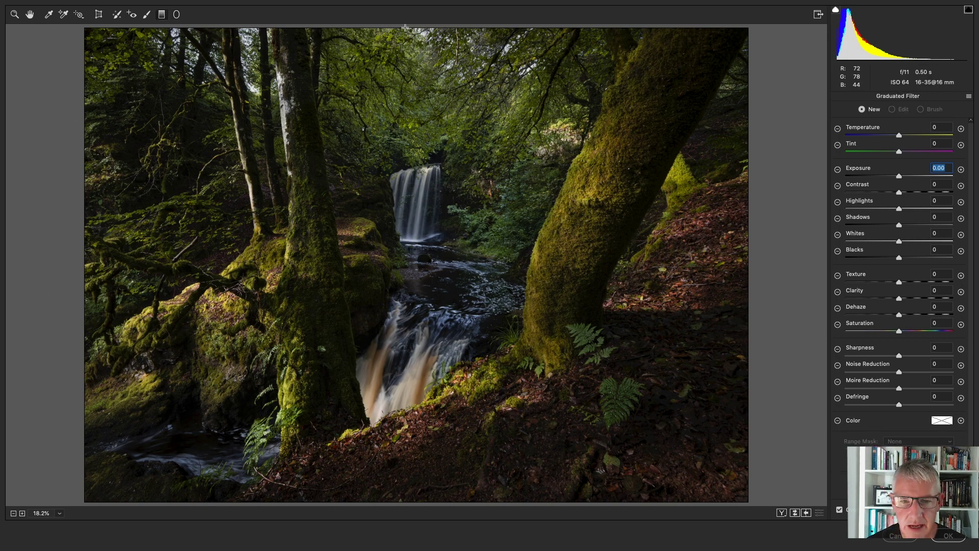
key(super+minus)
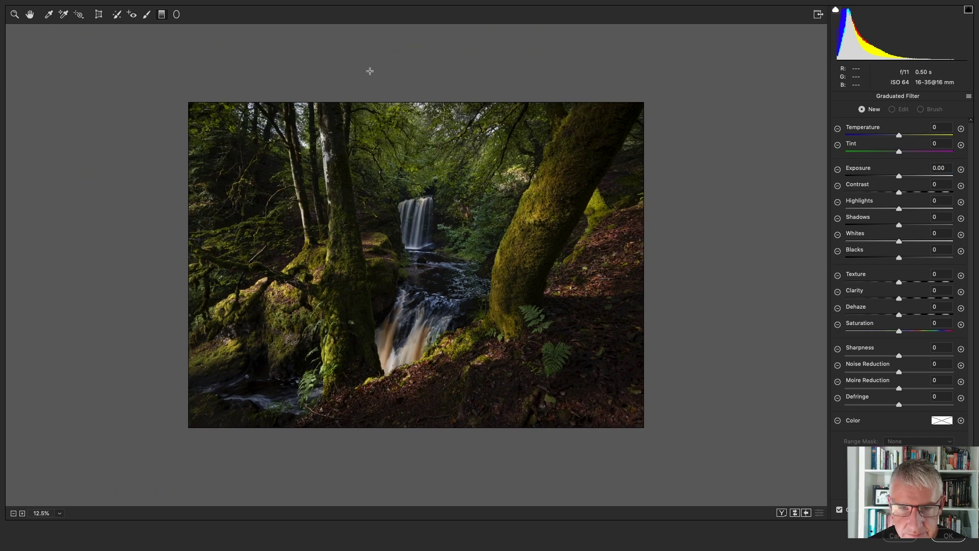
drag(370, 55, 379, 223)
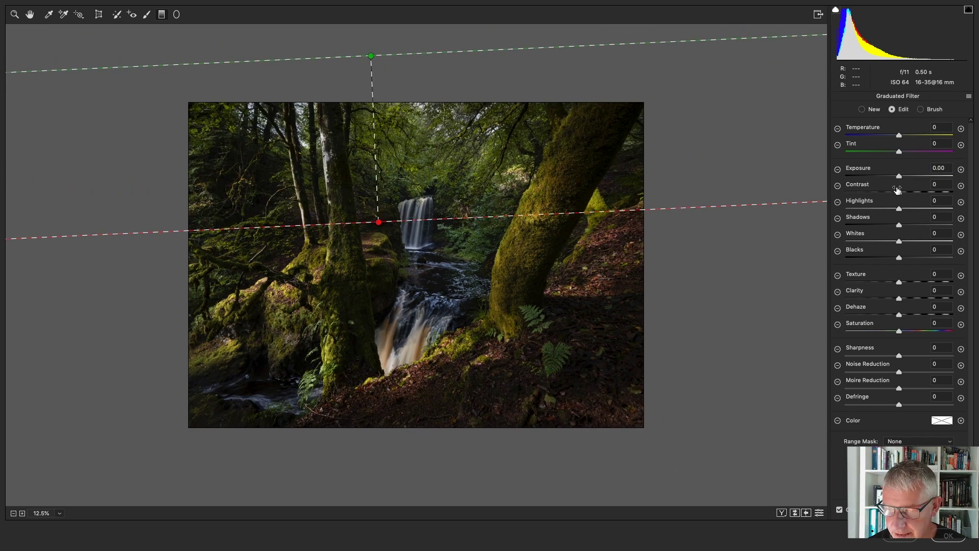
drag(900, 178, 899, 178)
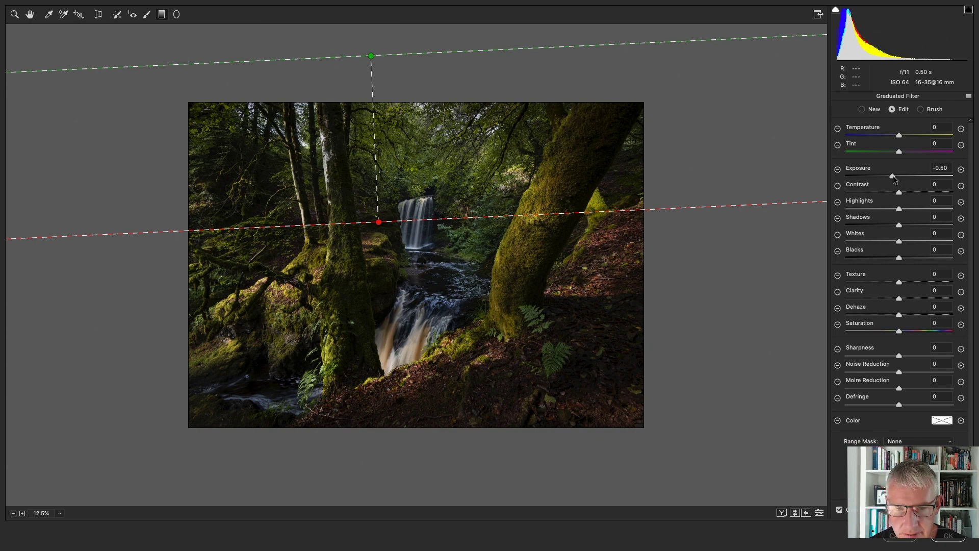
drag(889, 175, 890, 176)
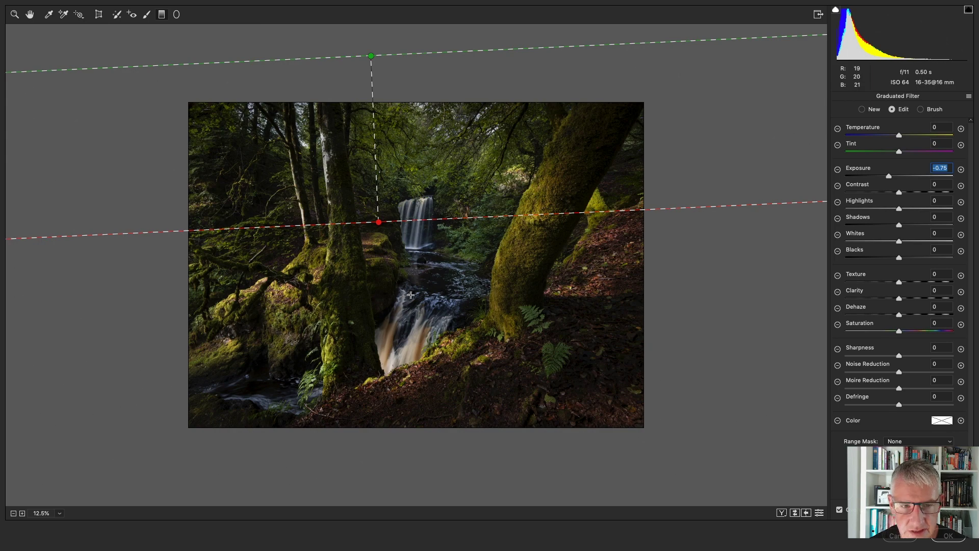
key(super+equal)
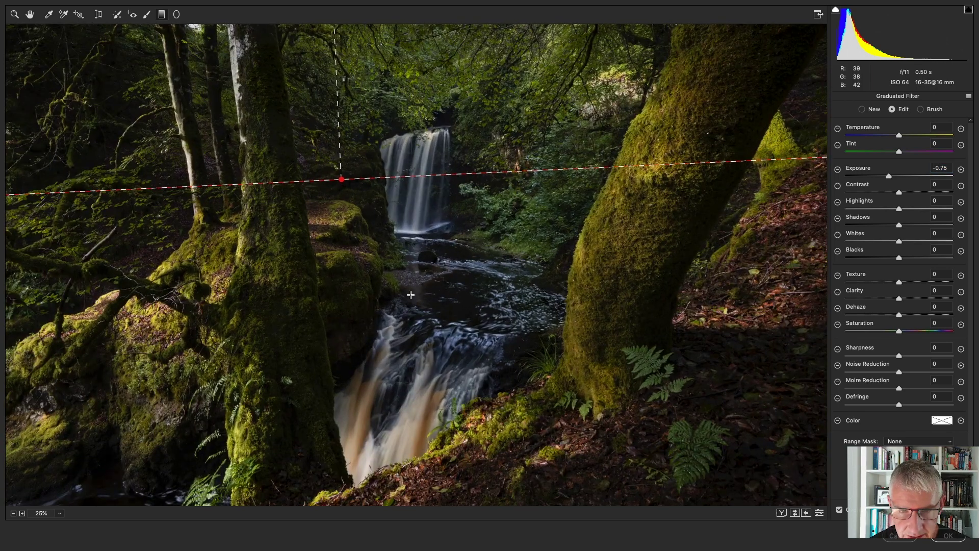
Add a radial filter over the upper waterfall and set its Exposure to +0.20
key(super+minus)
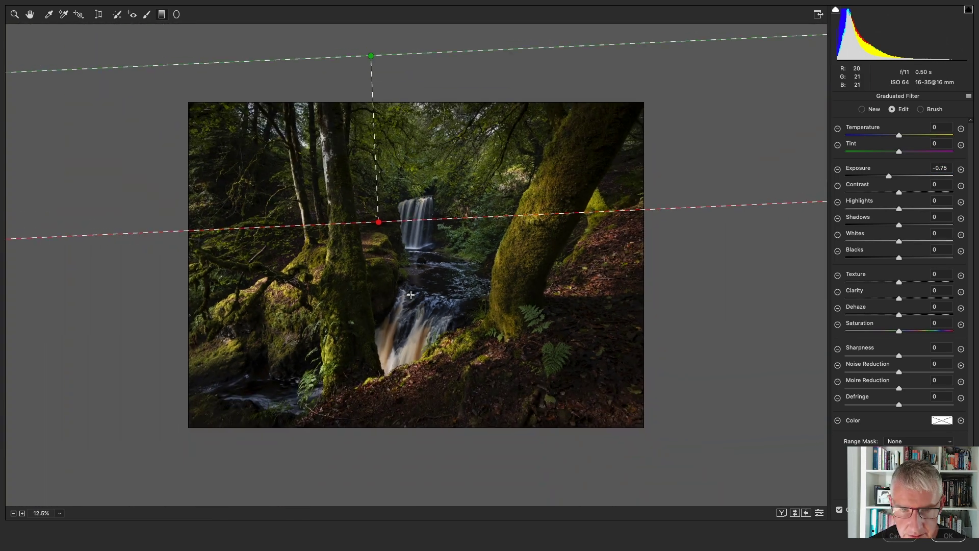
key(super+0)
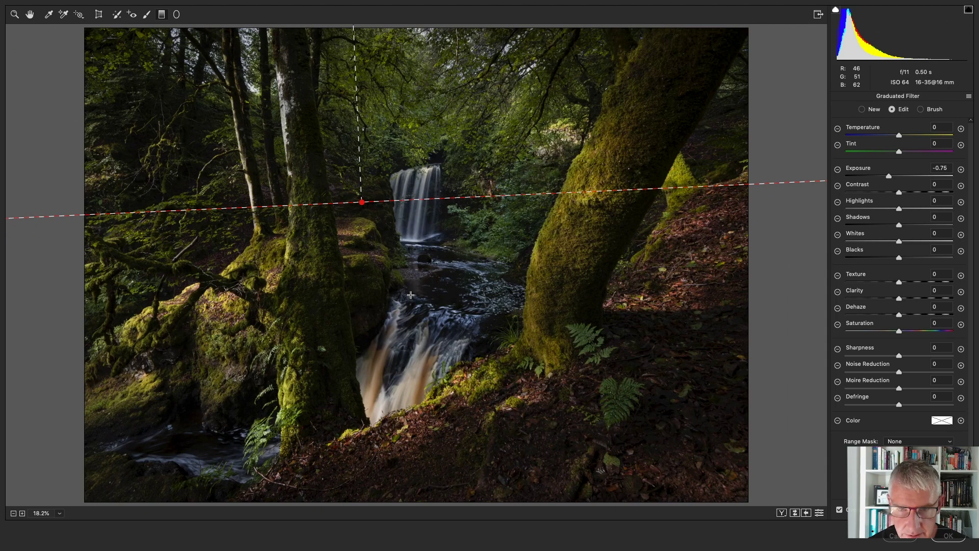
click(176, 14)
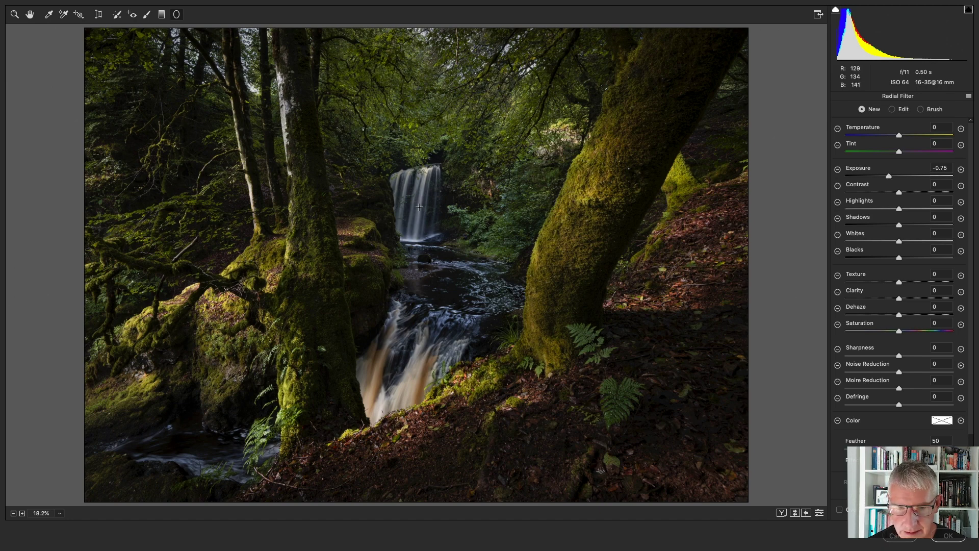
click(398, 232)
drag(891, 177, 902, 176)
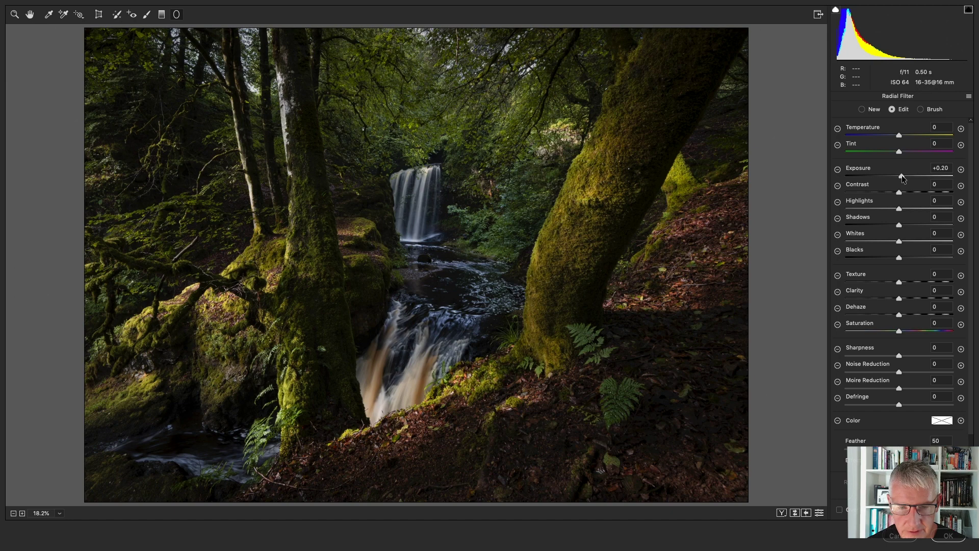
click(902, 177)
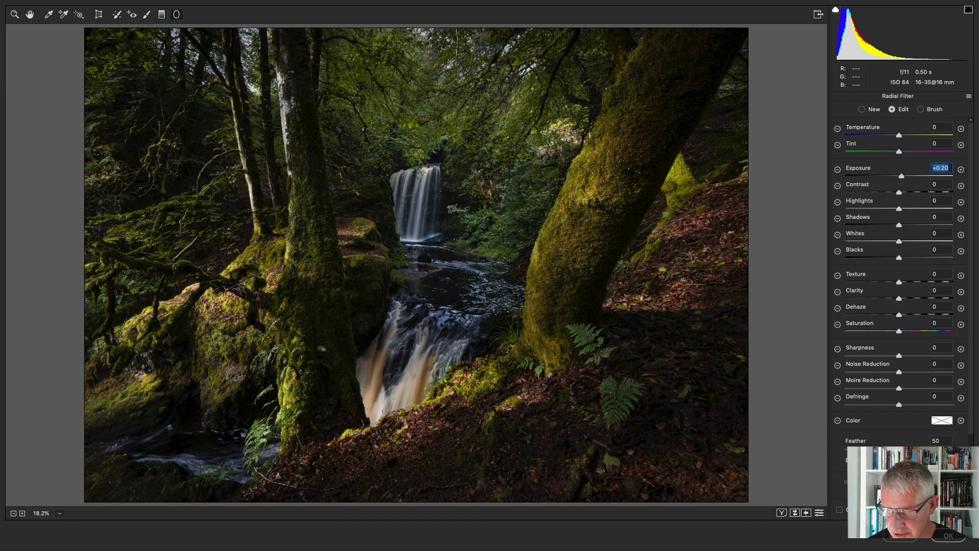
Erase the radial mask's spill above and beside the upper waterfall with a size 4 brush, and set the filter's Exposure to +0.55
key(y)
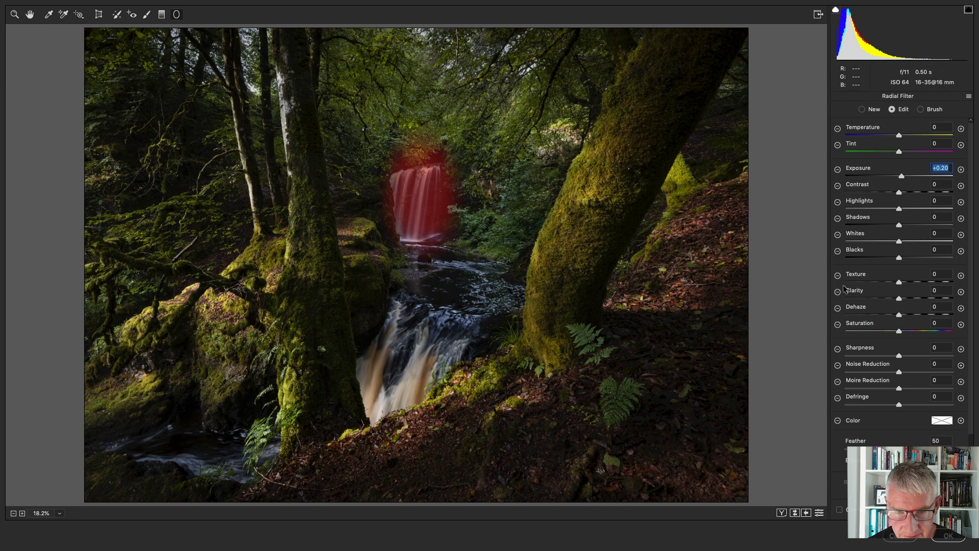
click(921, 109)
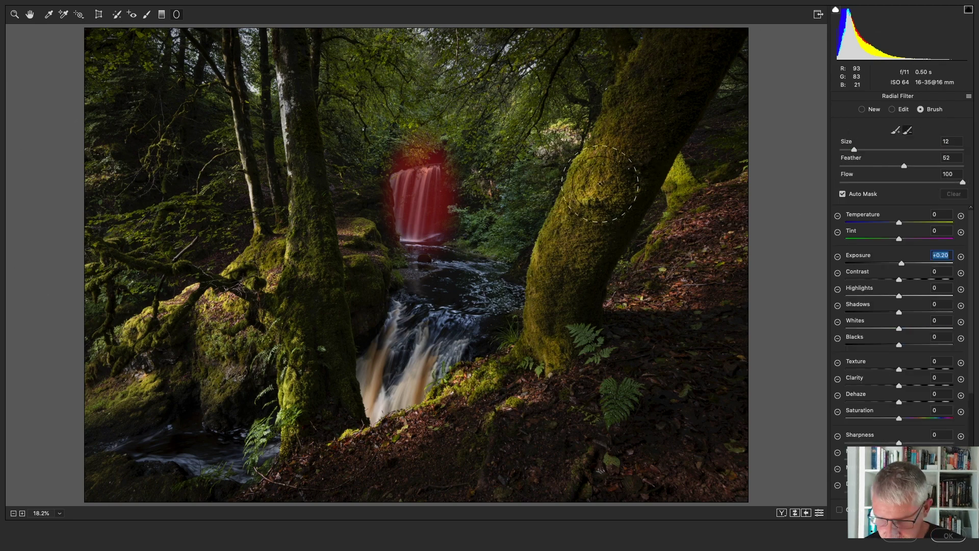
key(bracketleft)
key(bracketleft)
key(bracketleft)
key(bracketleft)
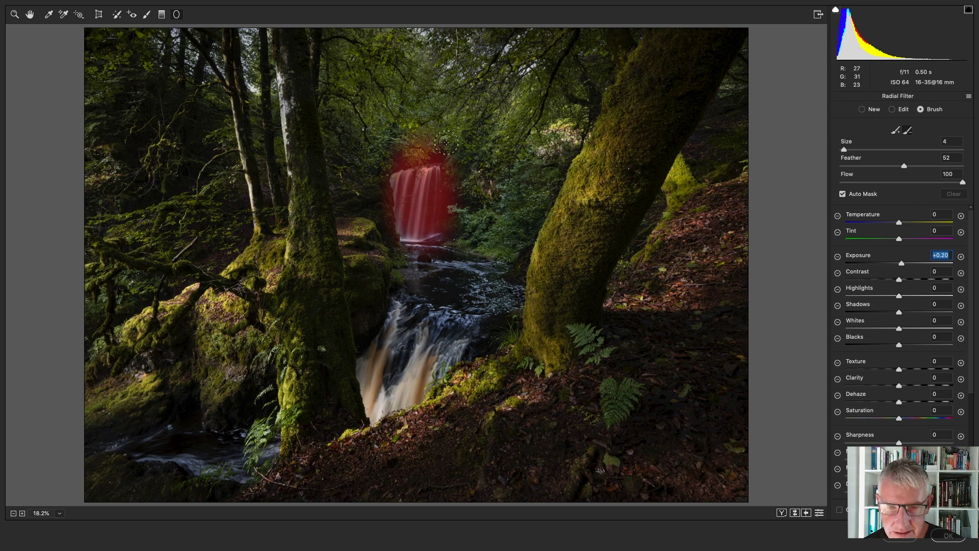
click(446, 143)
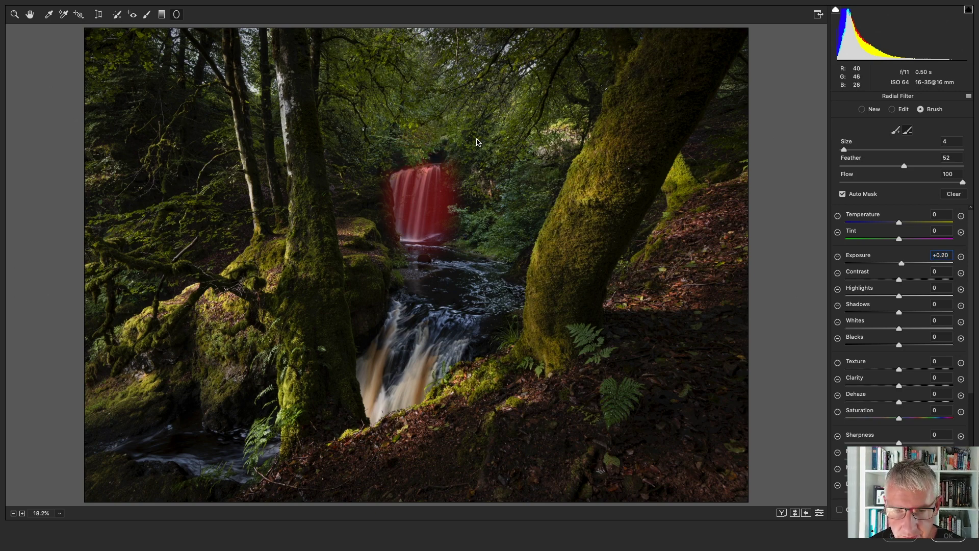
click(469, 177)
drag(463, 178, 461, 242)
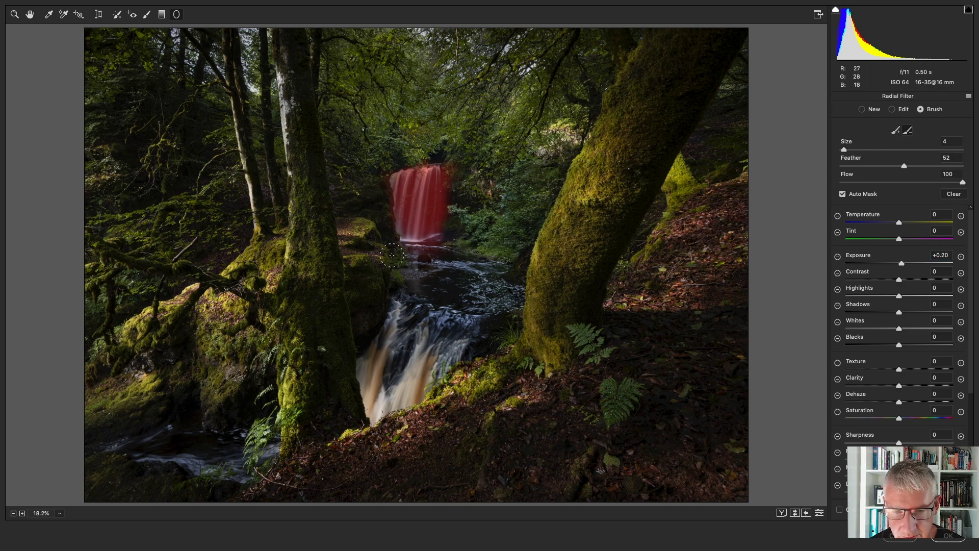
key(y)
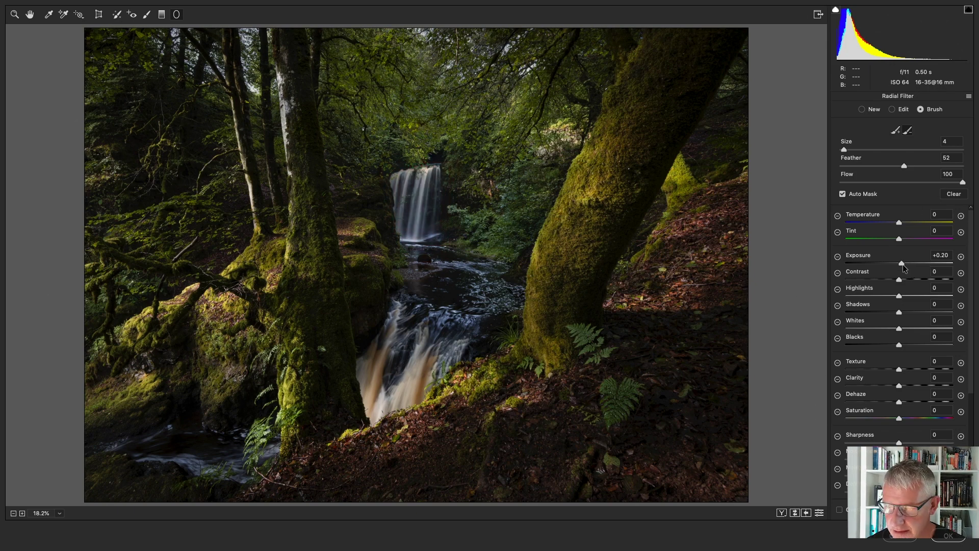
drag(907, 265, 910, 264)
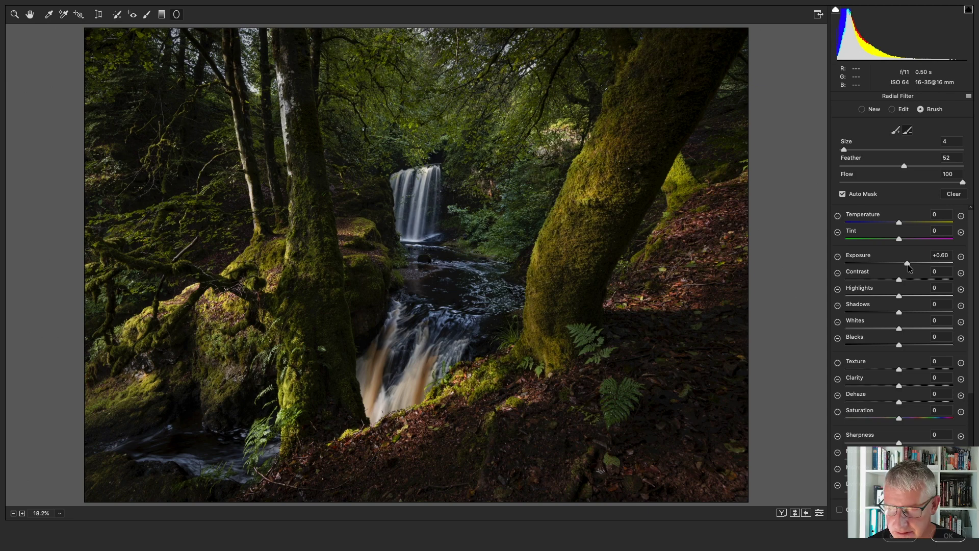
click(907, 264)
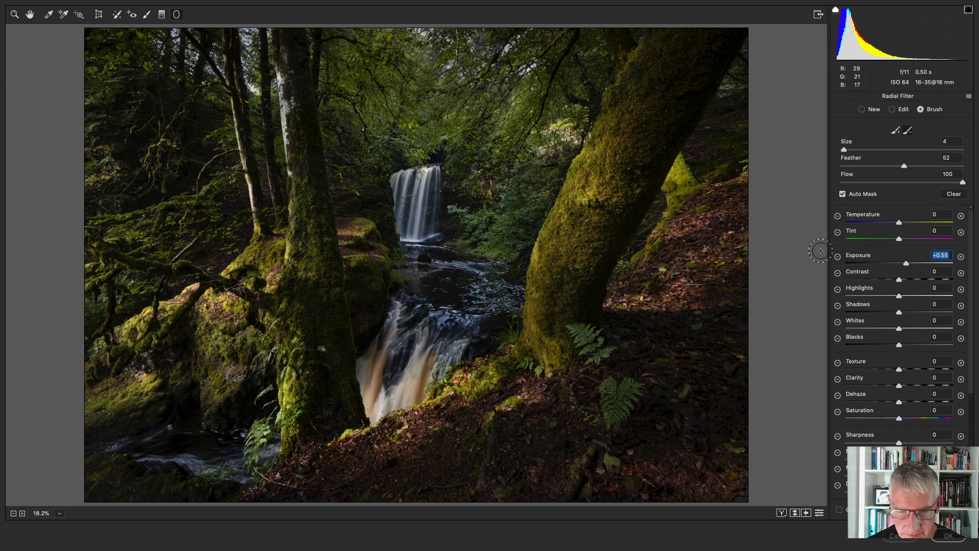
Return to editing the radial filters, set Exposure to +0.05 and apply the Camera Raw adjustments
click(893, 109)
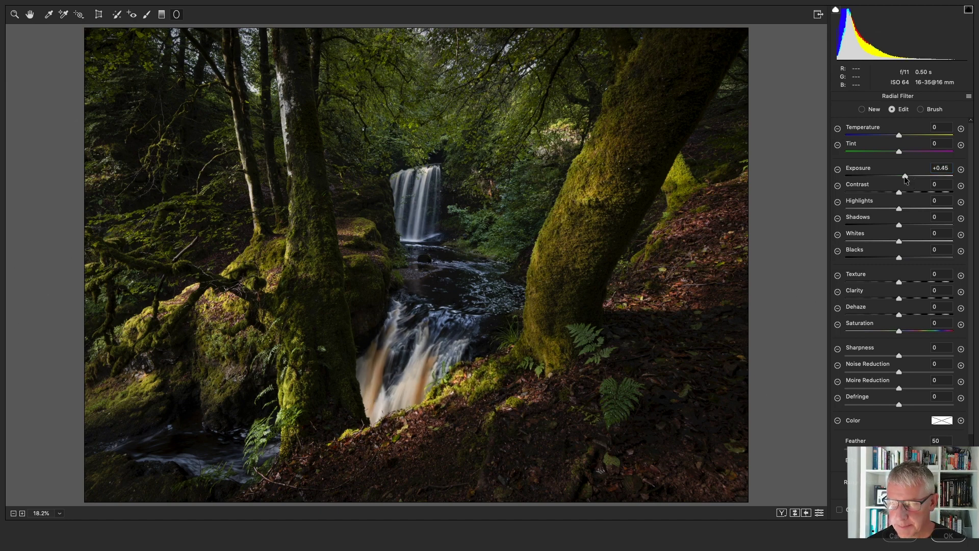
drag(901, 176, 899, 176)
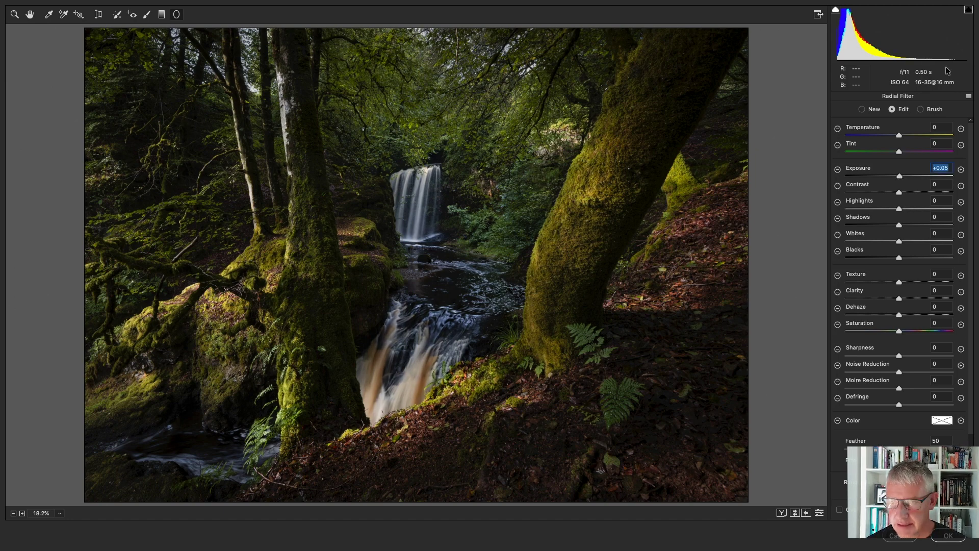
key(Tab)
key(Tab)
key(Tab)
key(Tab)
key(Tab)
click(950, 539)
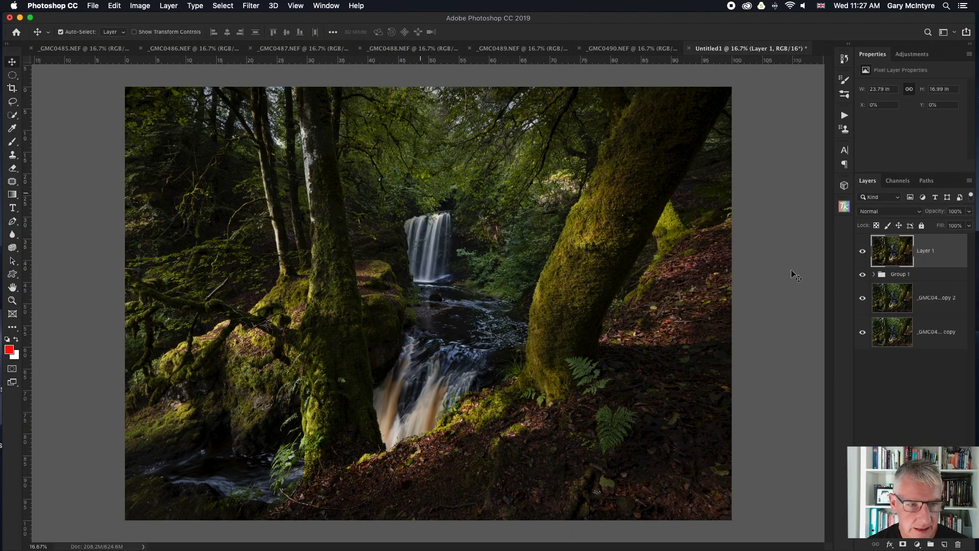
Change the canvas surround to the custom white, view the image full screen and return to the standard screen mode
right_click(762, 256)
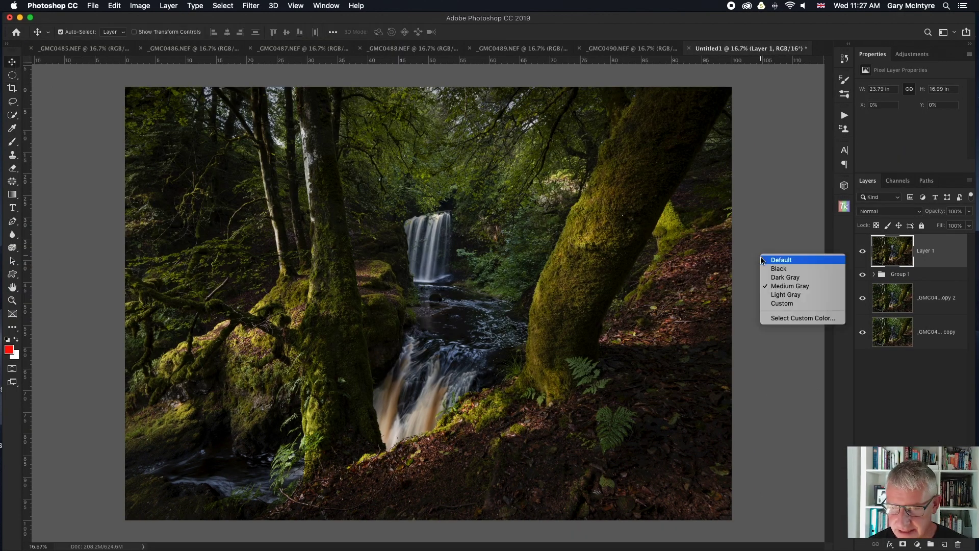
click(789, 305)
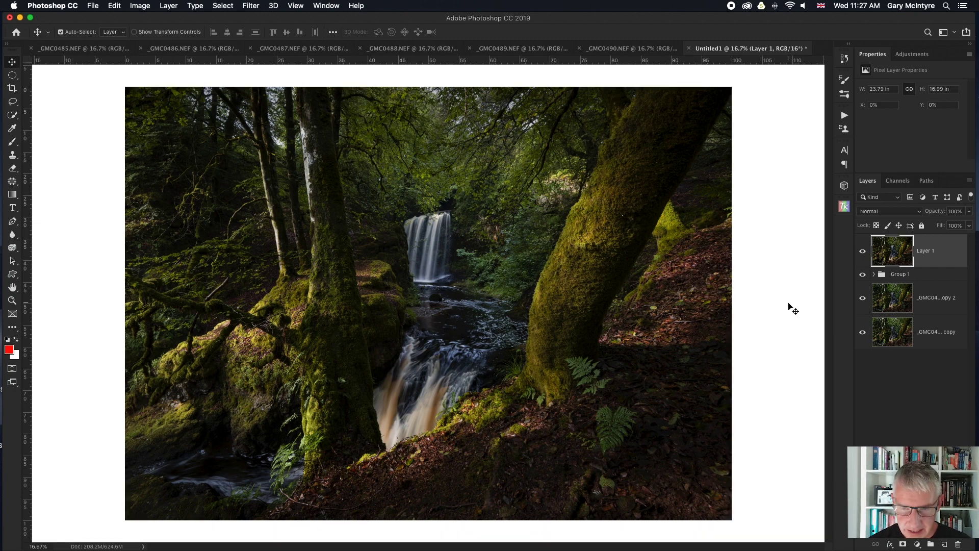
key(f)
key(f)
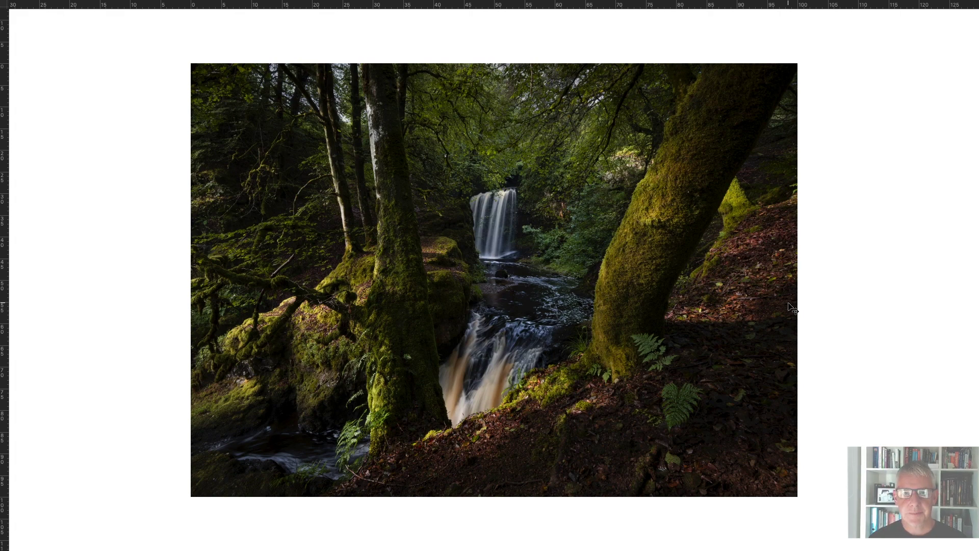
key(f)
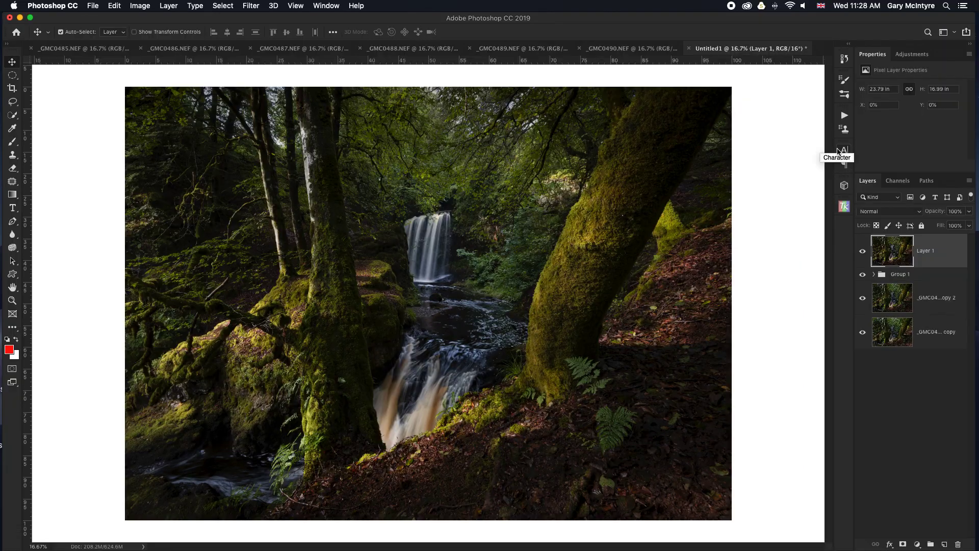
Show only the bottom layer to compare the starting image with the finished edit
alt+click(862, 334)
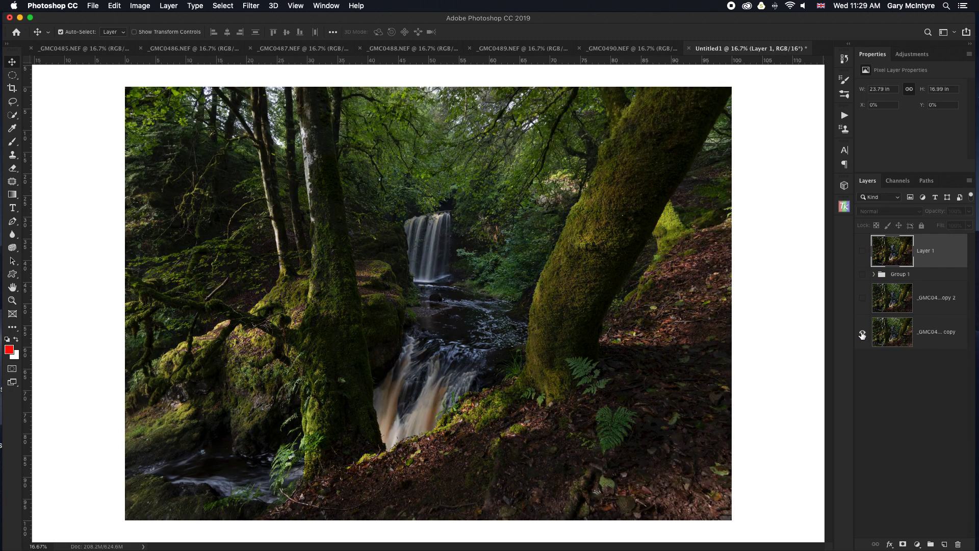